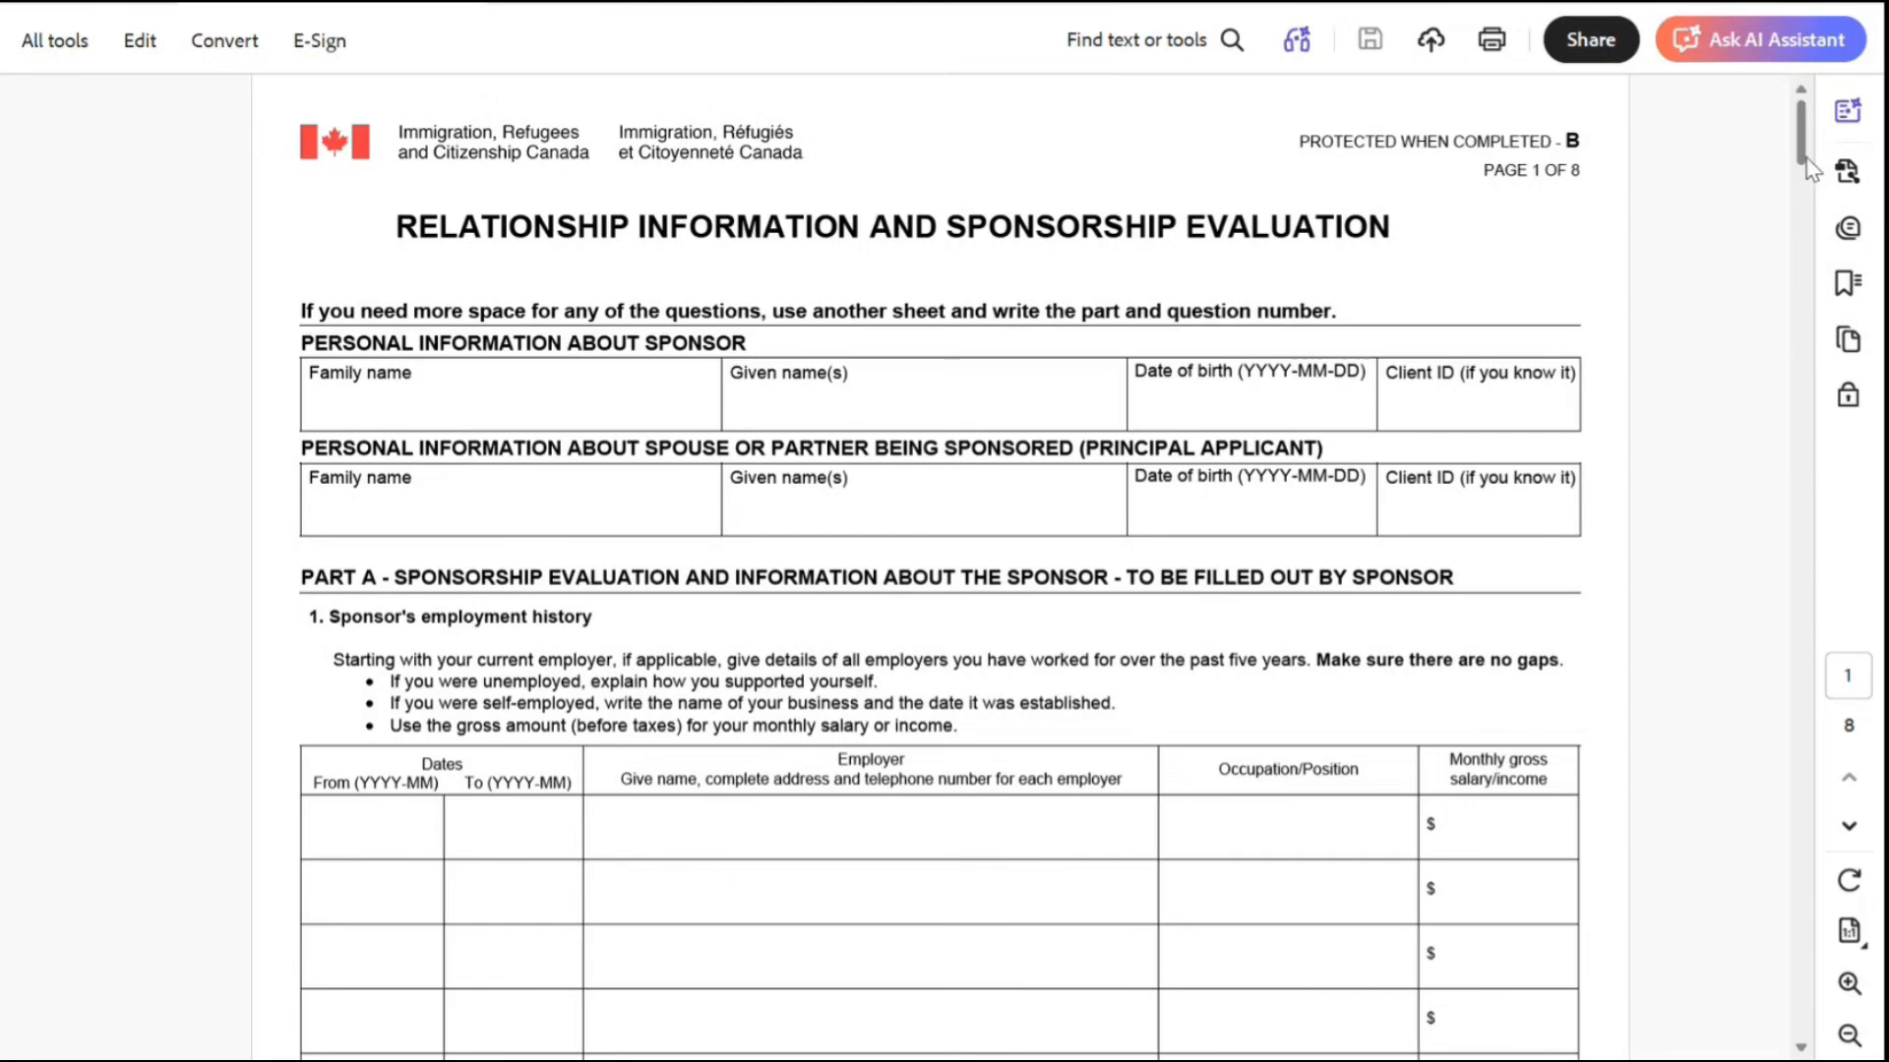
# Fill in the sponsor's family name and given name in the personal information section on page 1
pyautogui.moveTo(1807, 162); pyautogui.dragTo(1731, 150)
pyautogui.write('Smith')
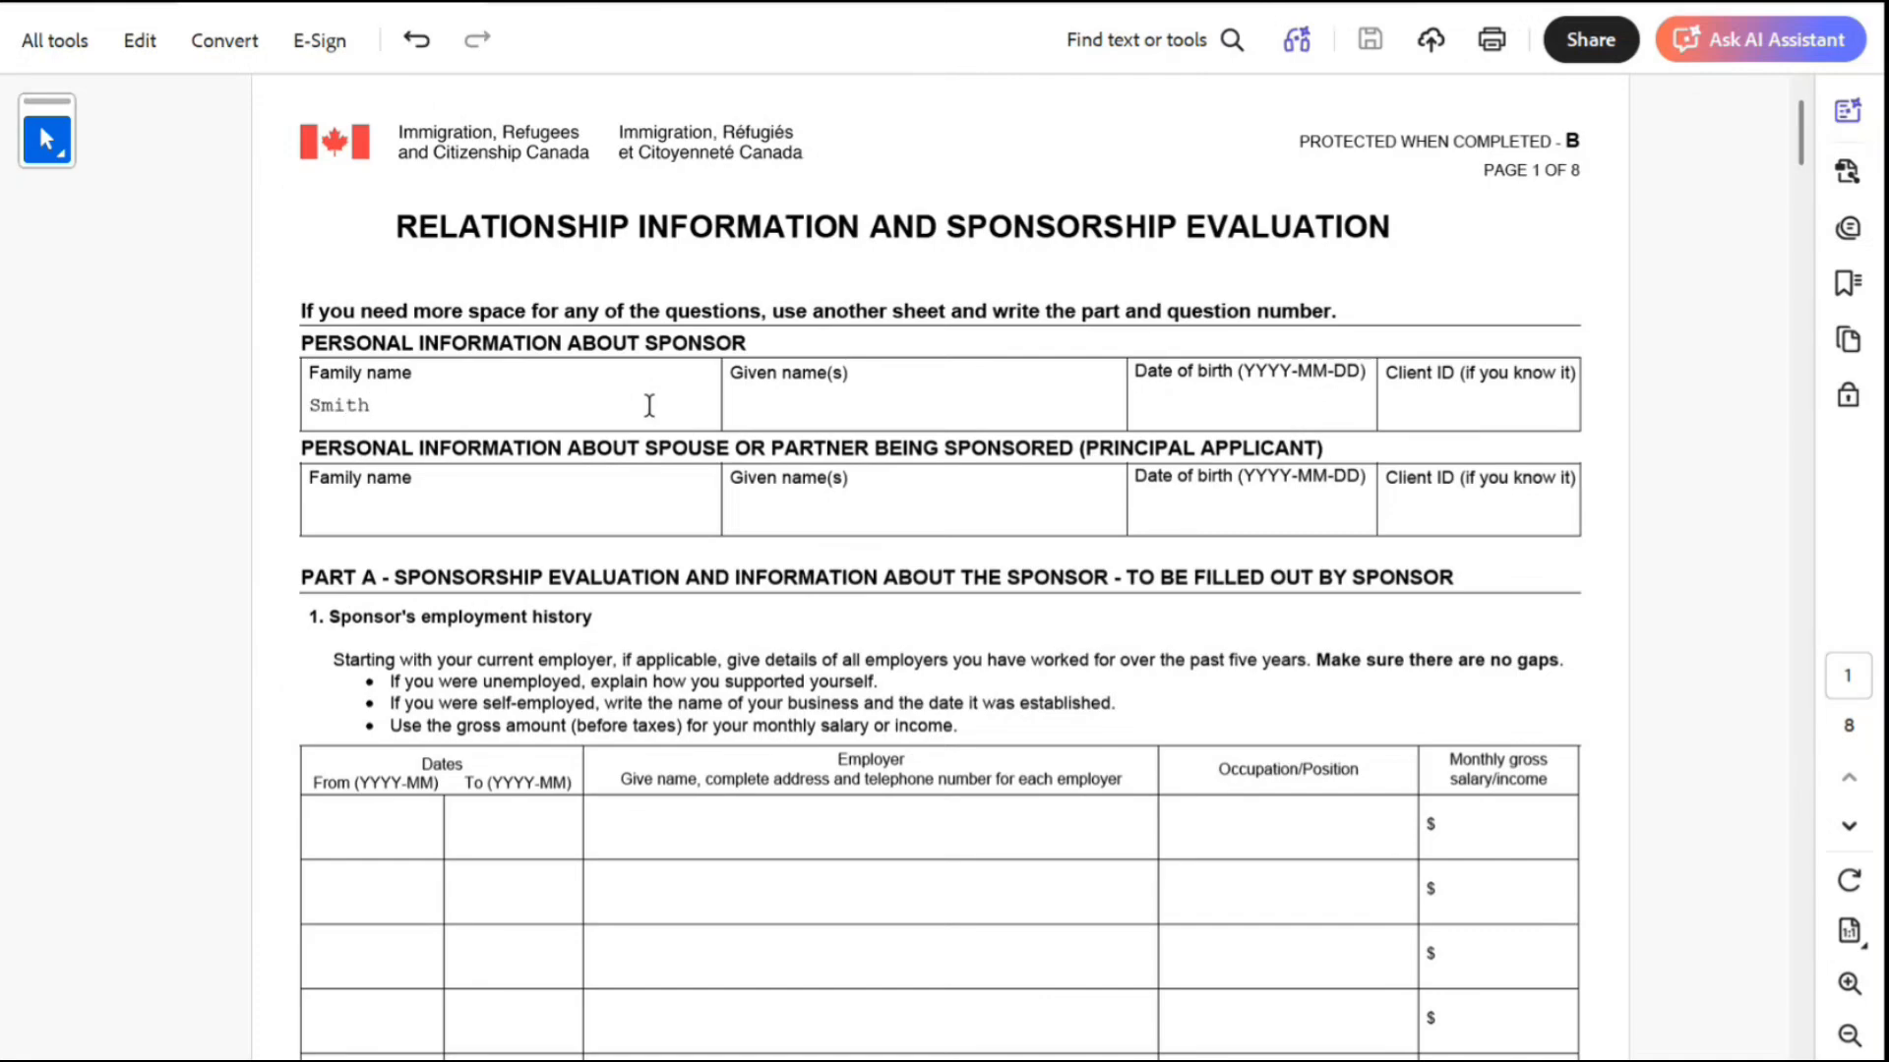
pyautogui.press('Tab')
pyautogui.write('John')
# Enter the sponsor's date of birth by picking a day from the calendar and correcting the year
pyautogui.click(1274, 406)
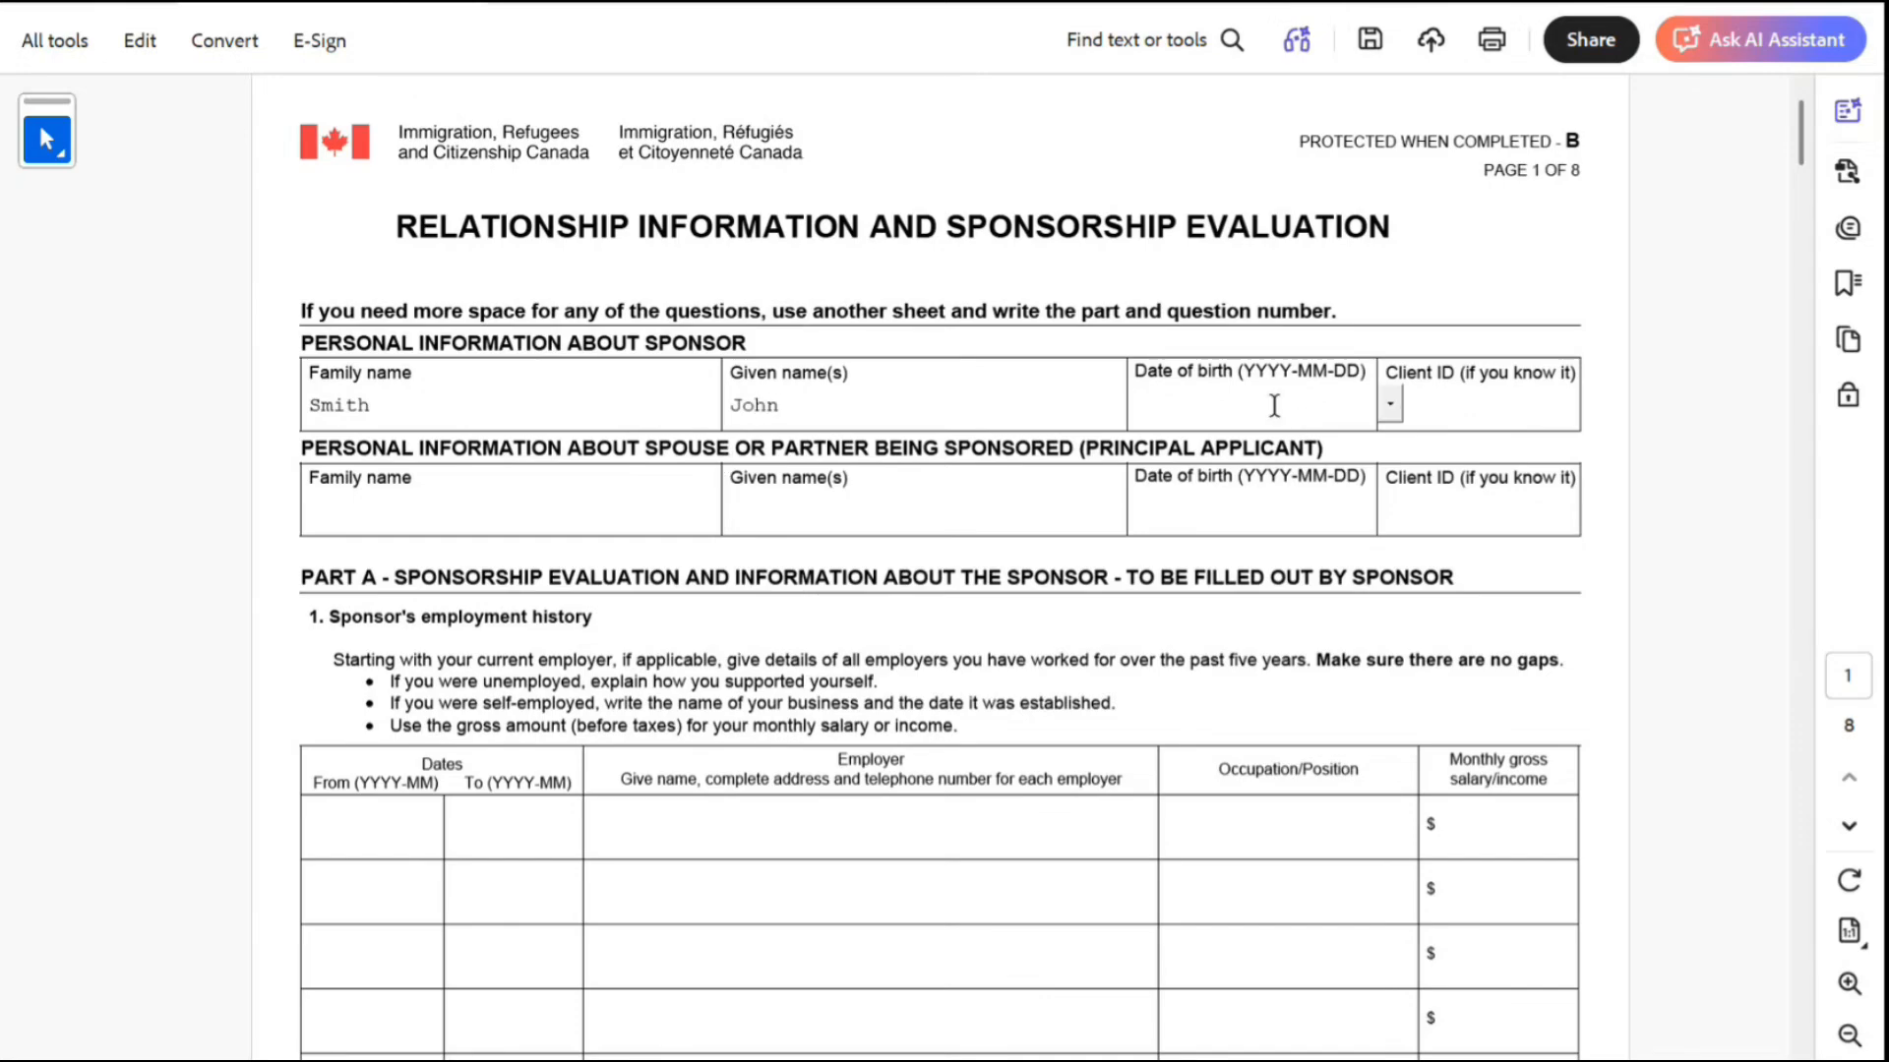
pyautogui.click(1397, 415)
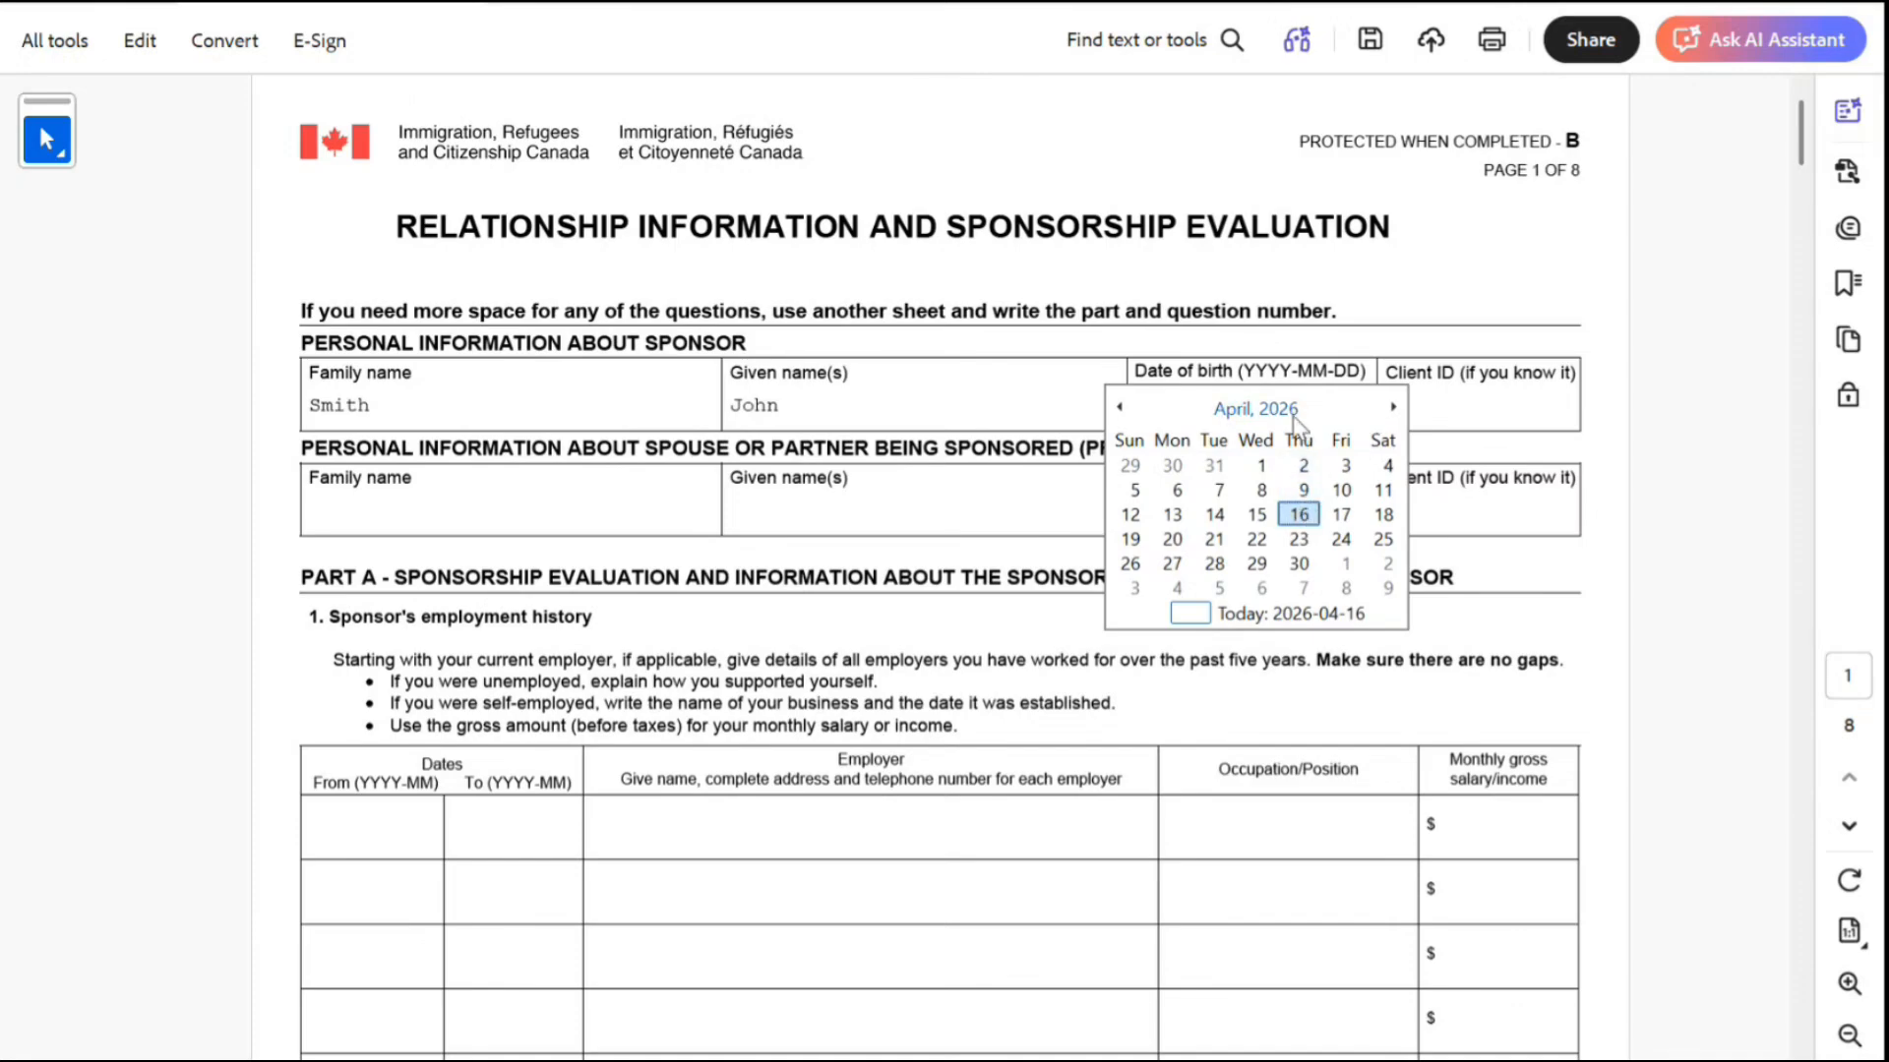
pyautogui.click(1300, 489)
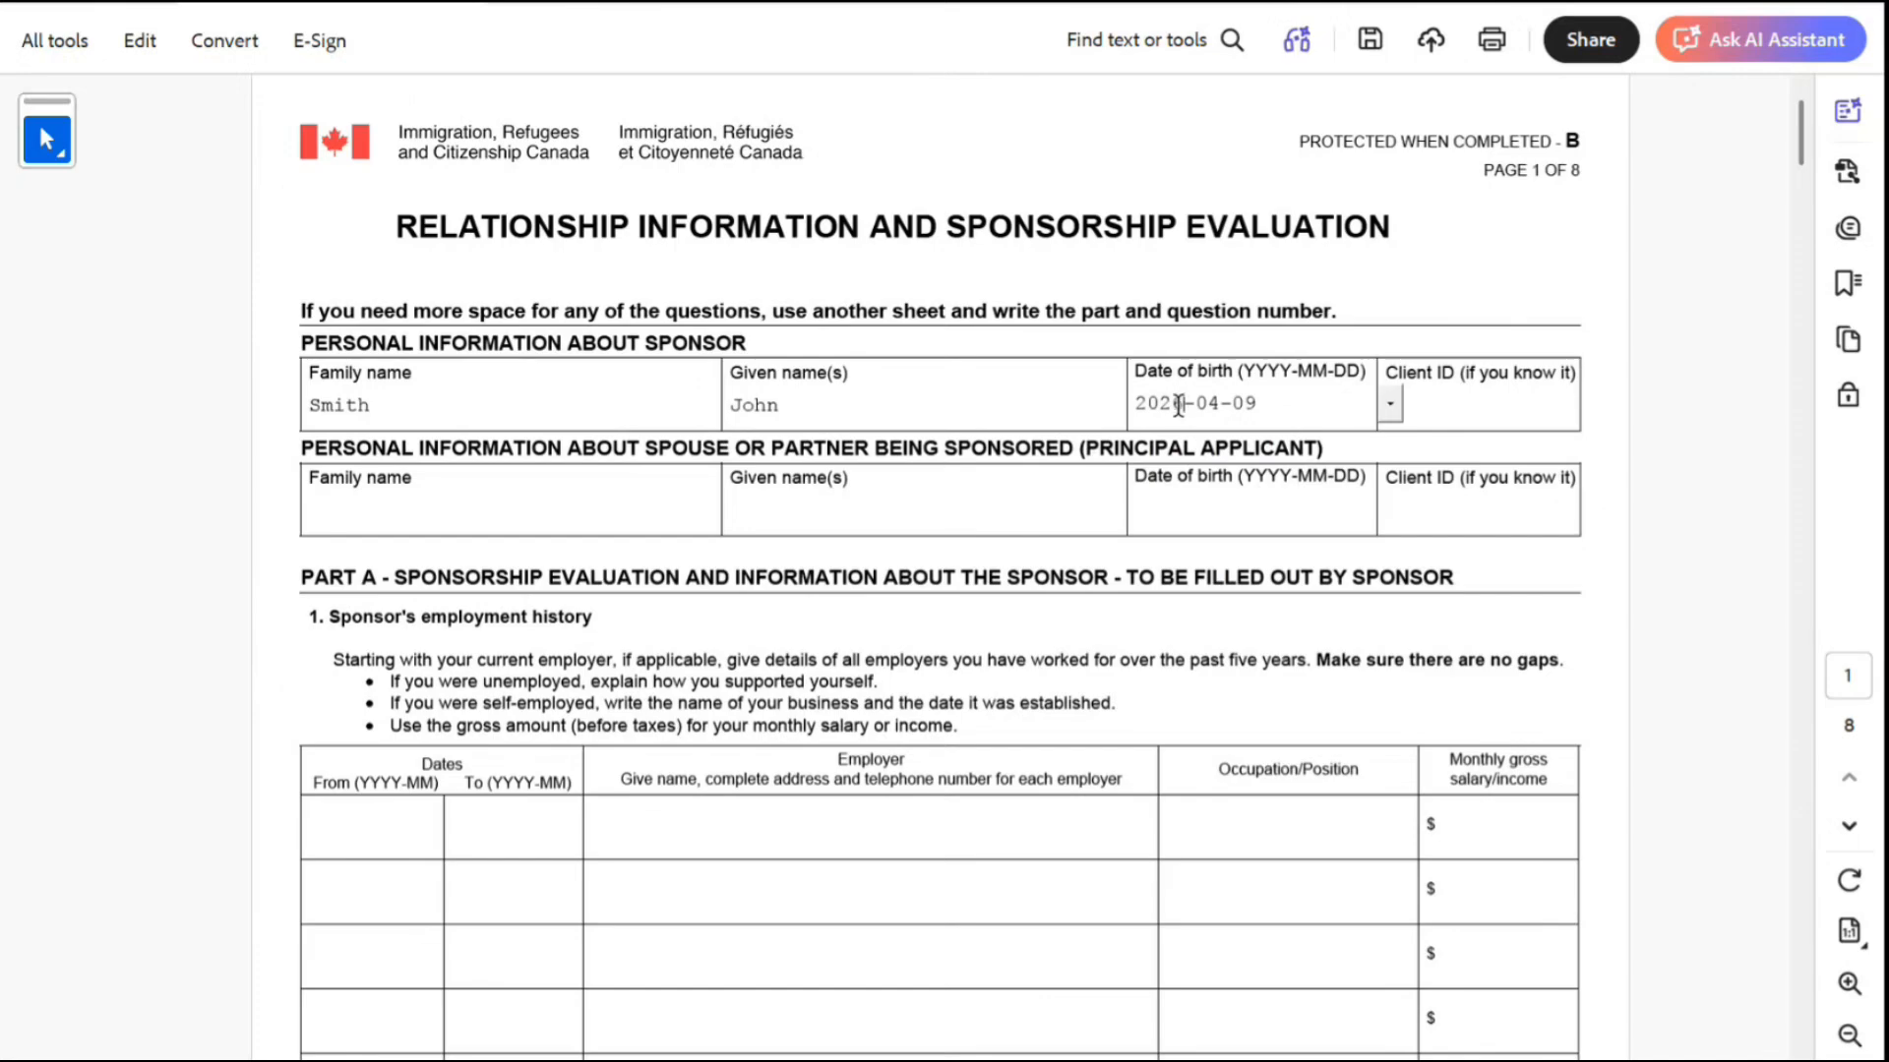
pyautogui.press('BackSpace')
pyautogui.press('BackSpace')
pyautogui.press('BackSpace')
pyautogui.press('BackSpace')
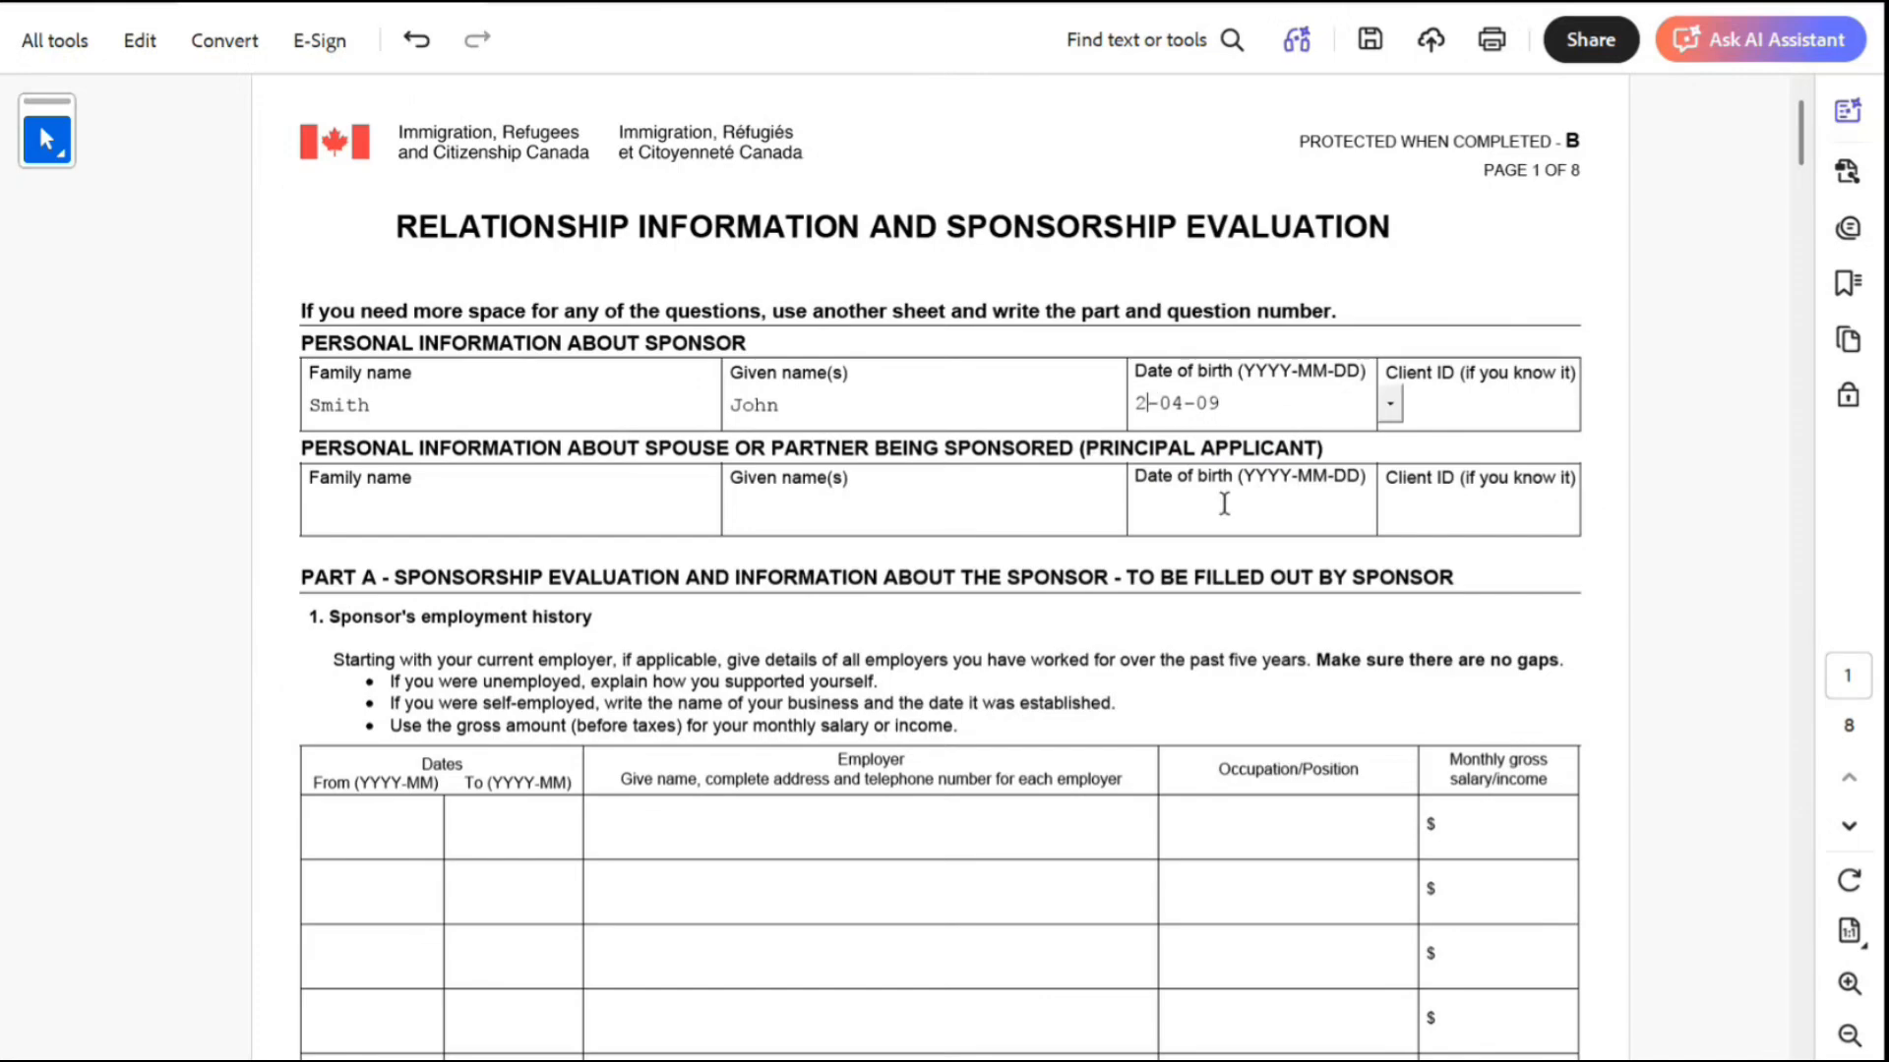
pyautogui.write('1996')
pyautogui.click(1500, 406)
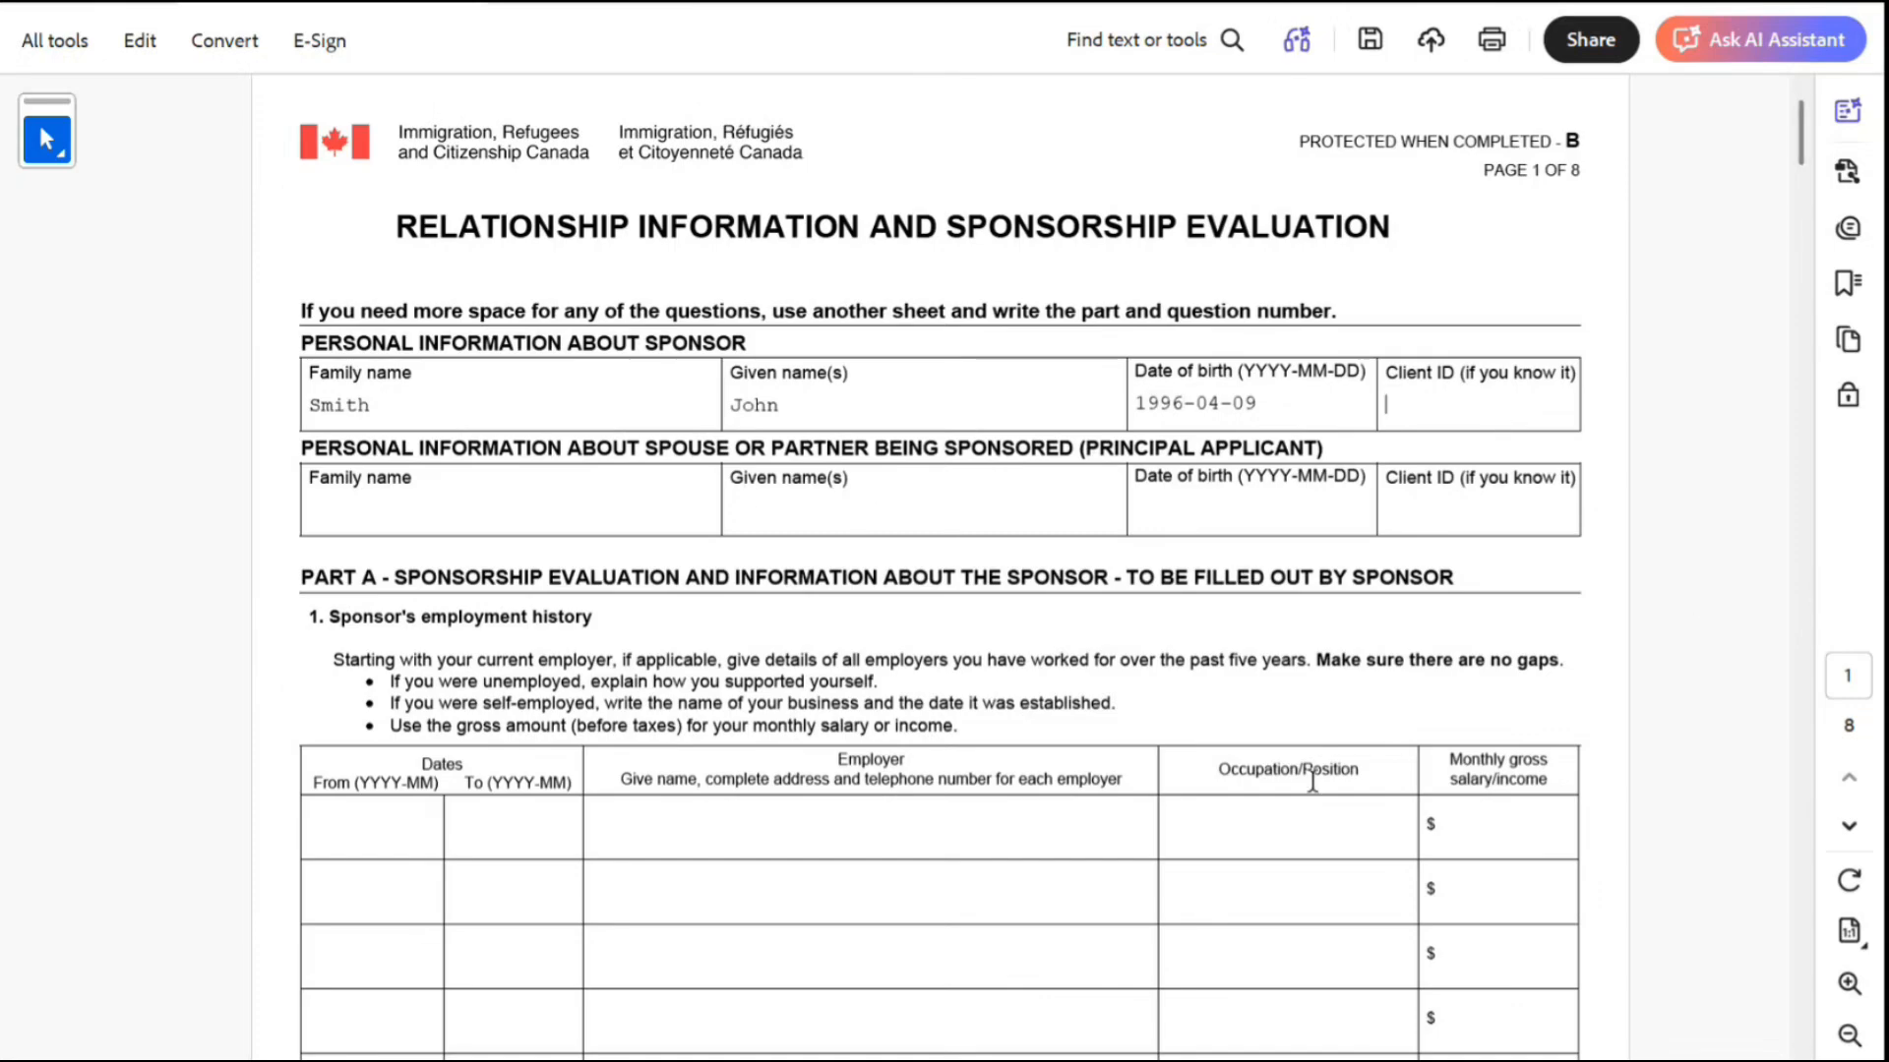
# Date both the sponsor's and the applicant's declarations (items 12 and 13) on page 8 as 2026-04-16
pyautogui.moveTo(1801, 145); pyautogui.dragTo(1884, 947)
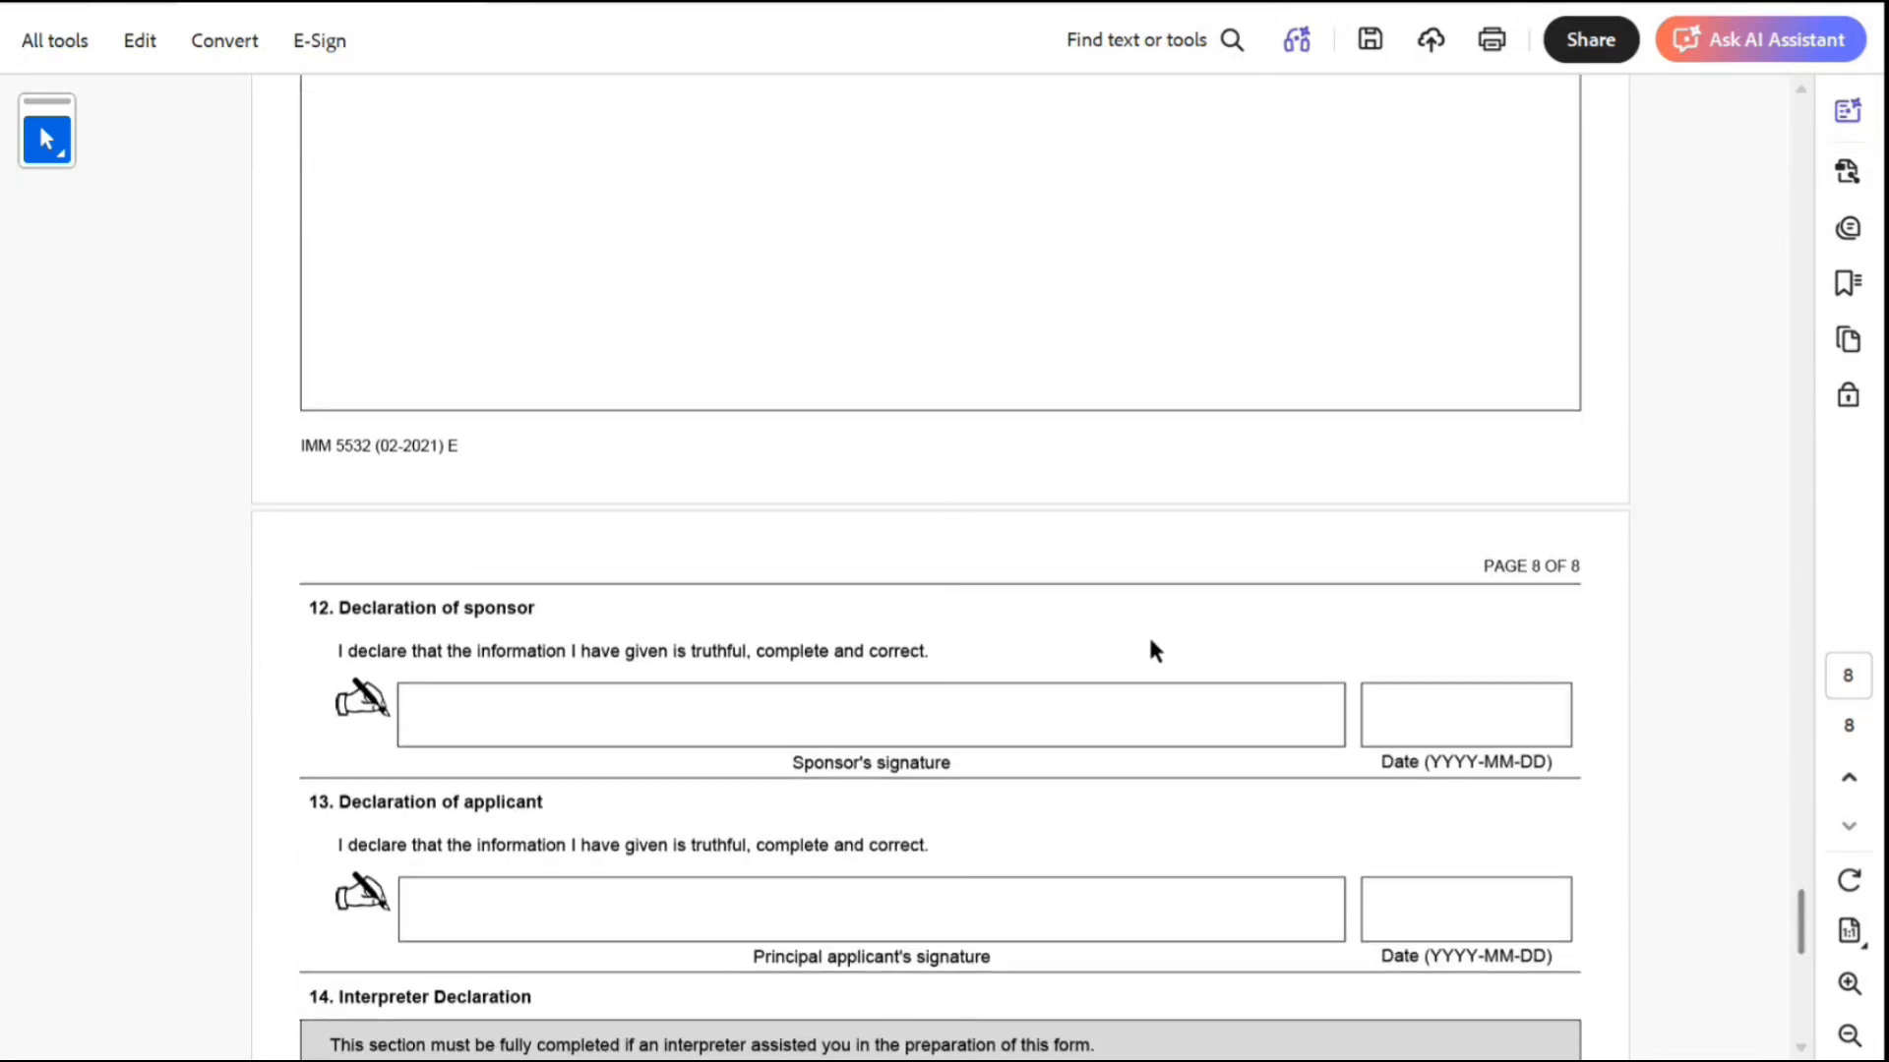
pyautogui.click(1536, 720)
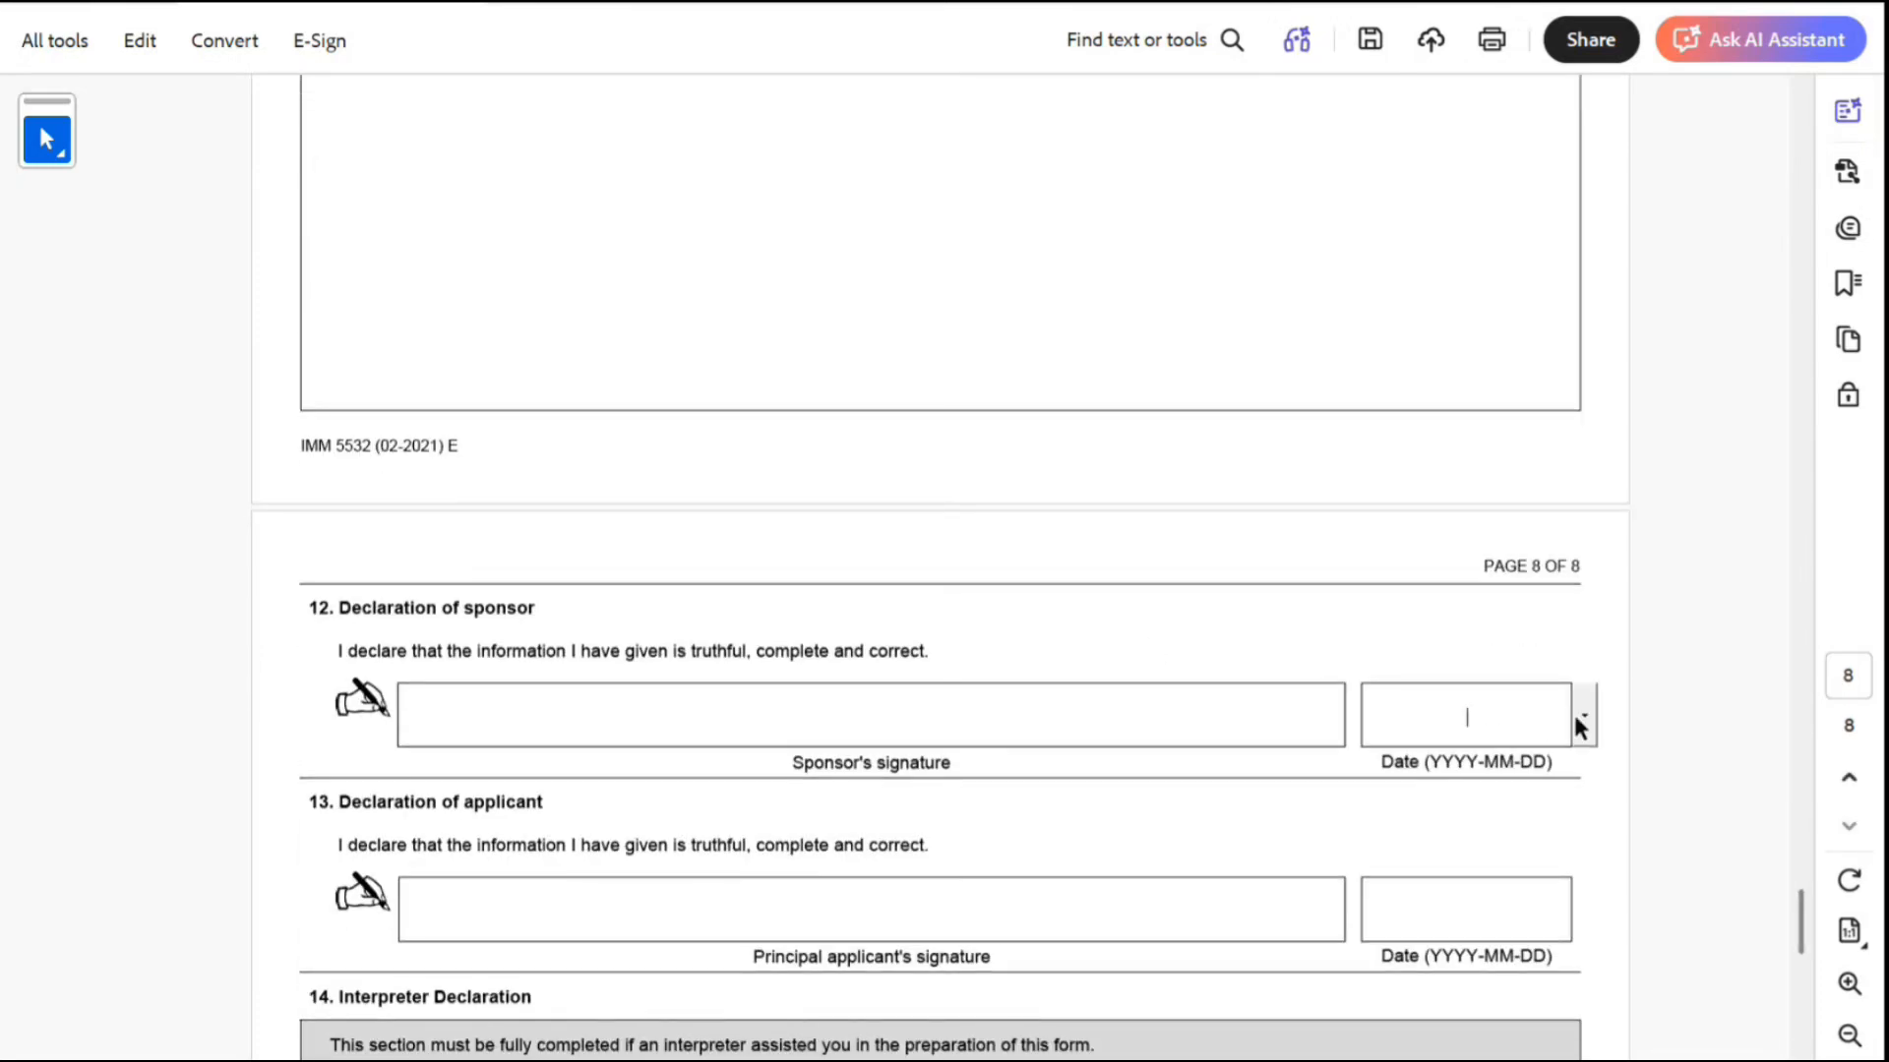
pyautogui.click(1583, 717)
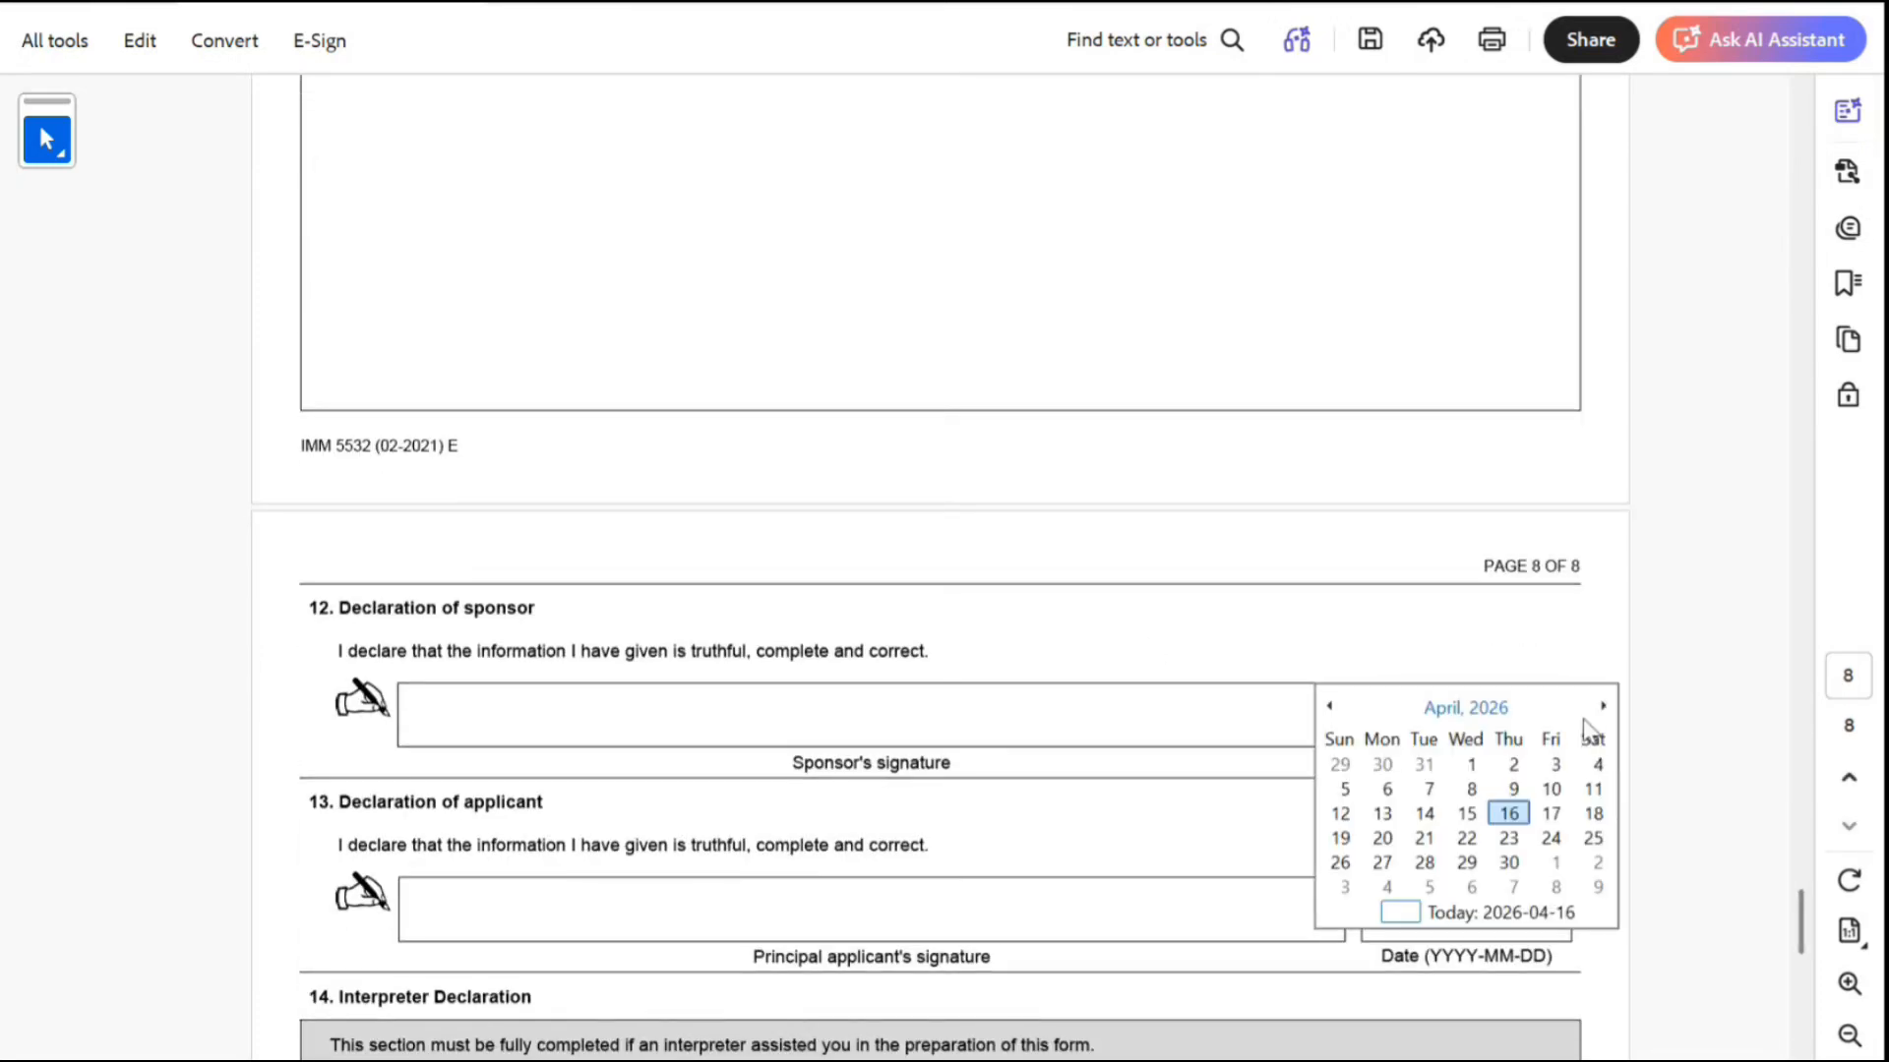
pyautogui.click(1509, 814)
pyautogui.click(1557, 921)
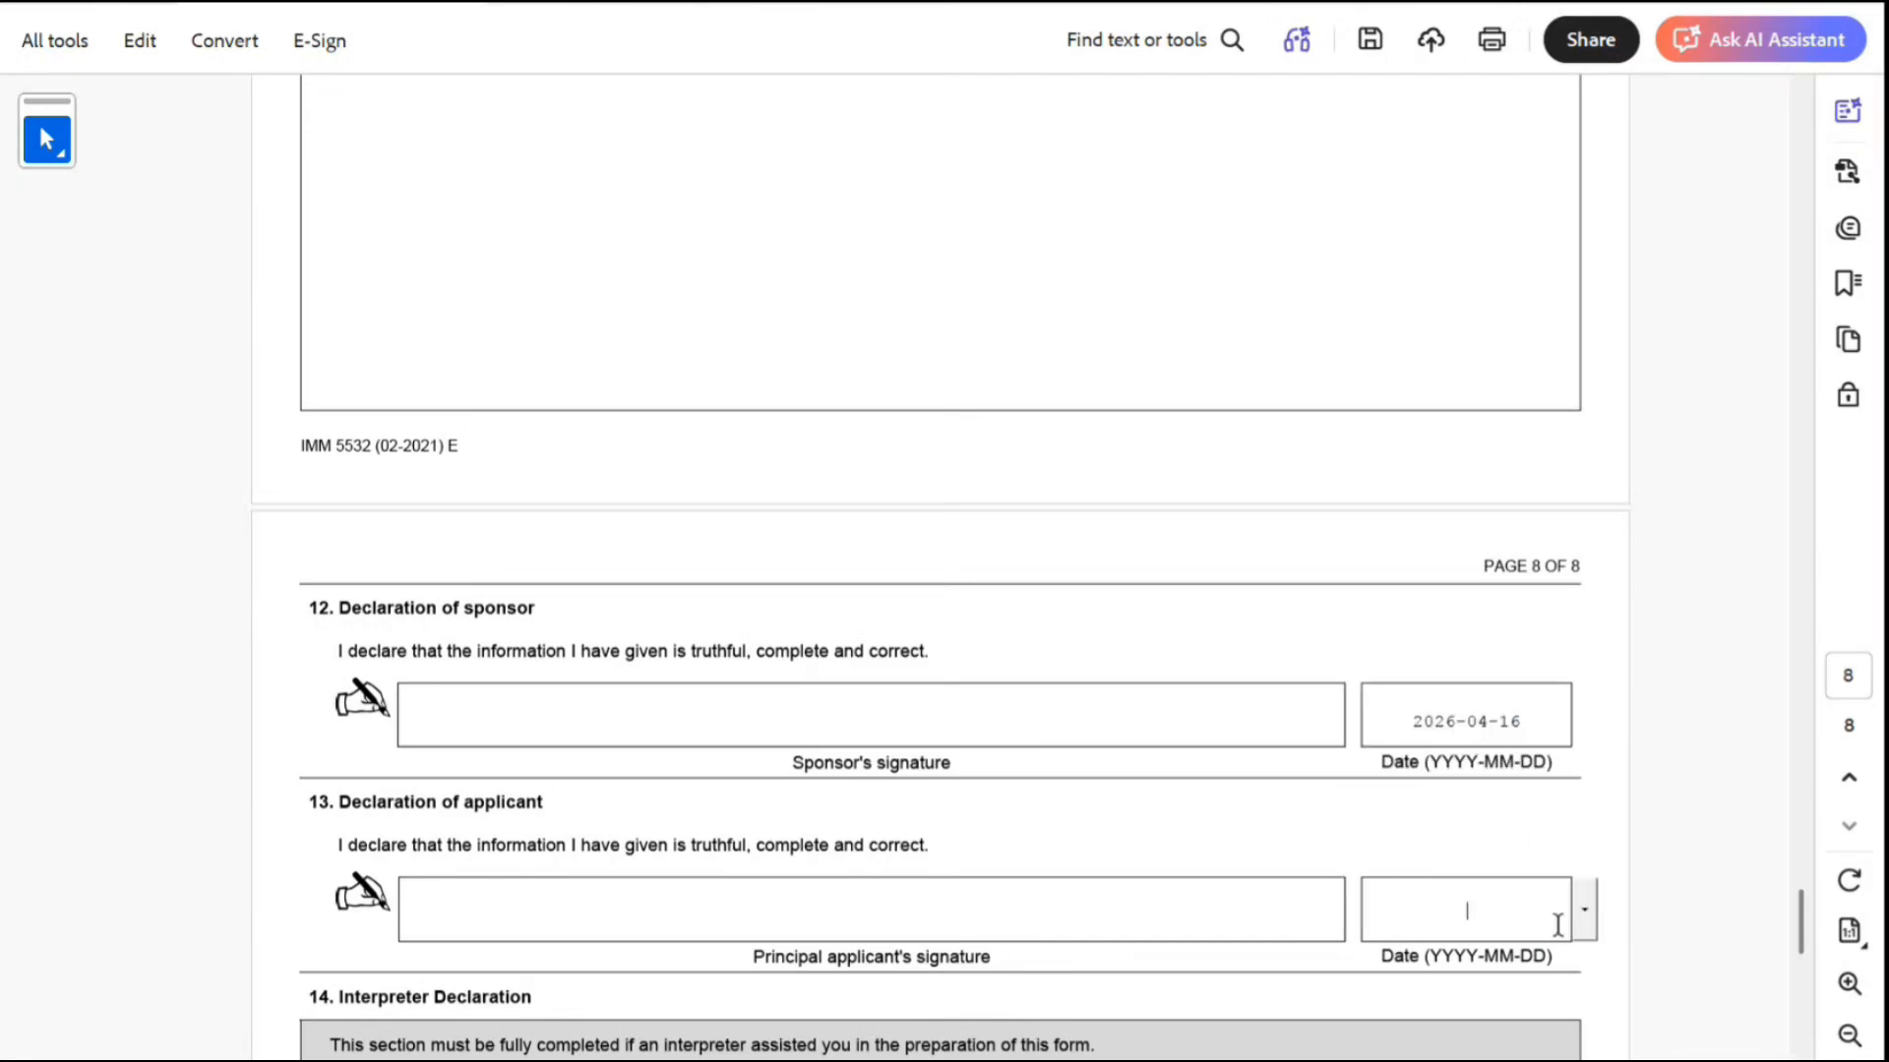
pyautogui.click(1583, 913)
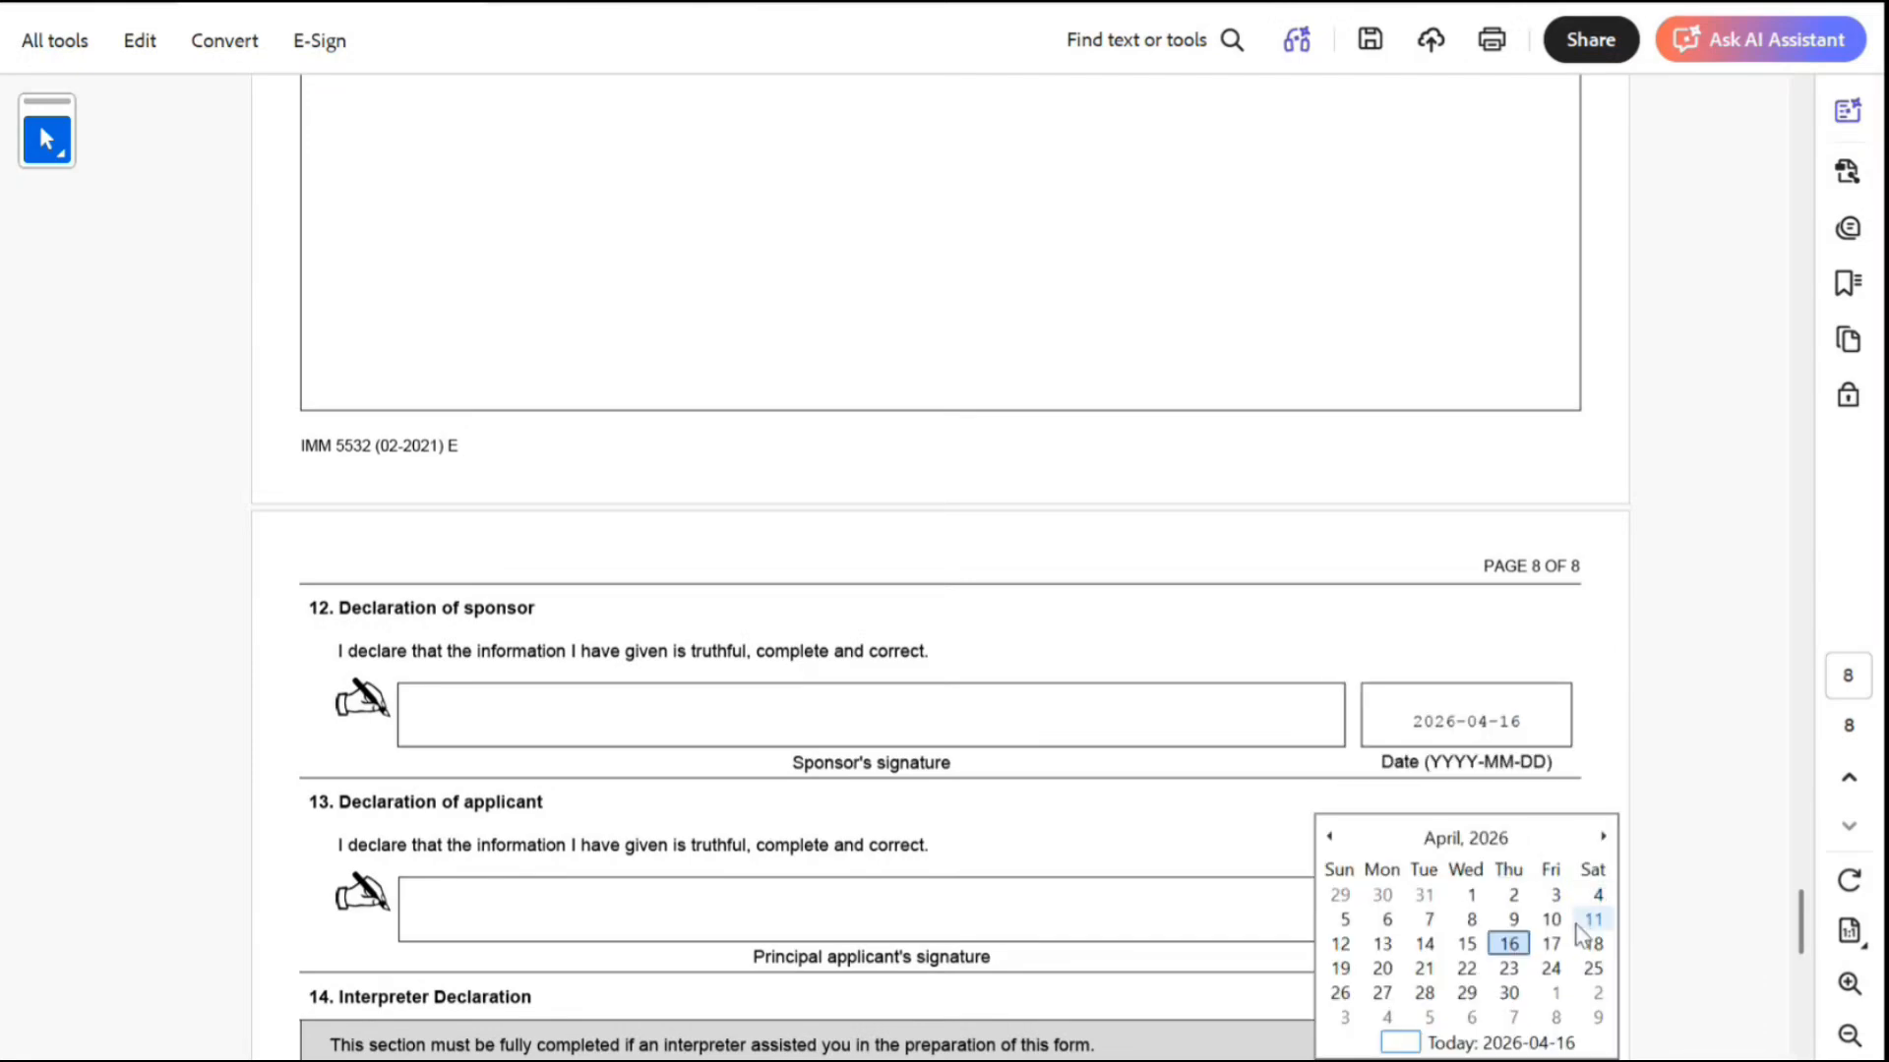
pyautogui.click(1507, 941)
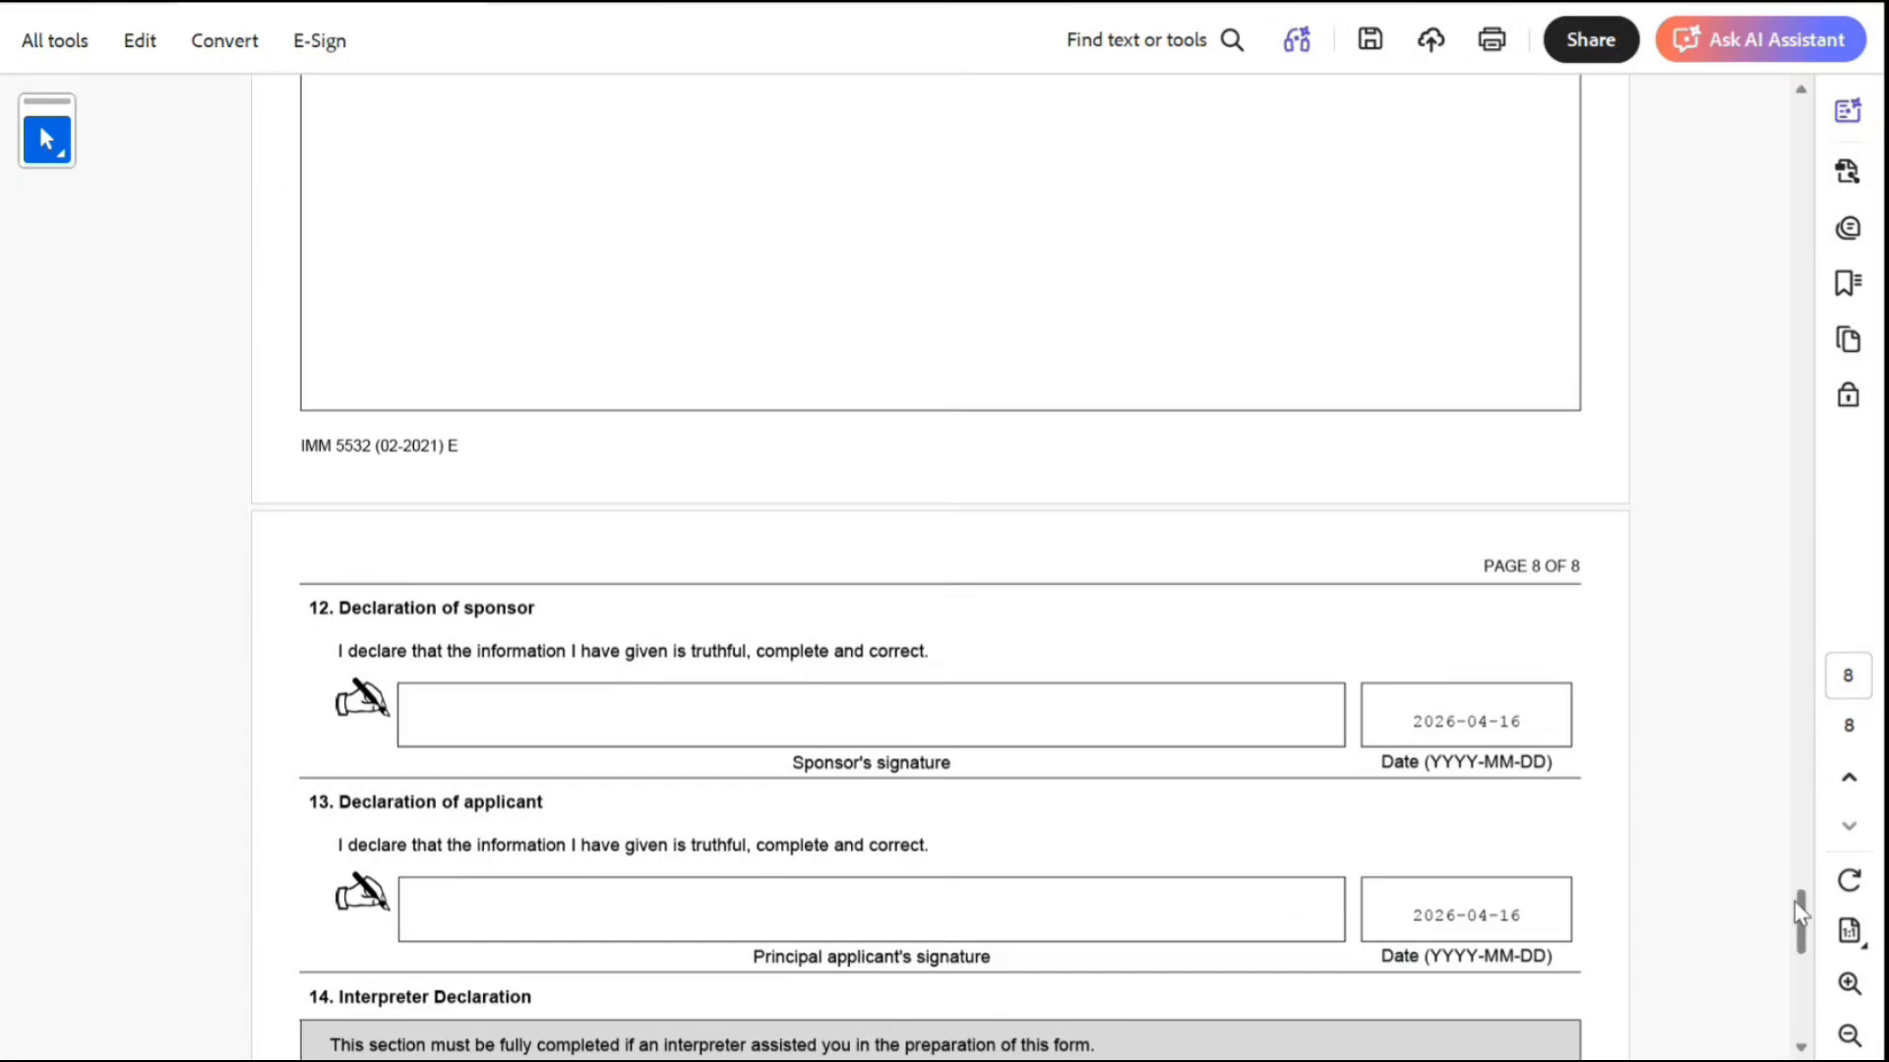
# Date the principal applicant's declaration (item 5) on page 4 as 2026-04-16
pyautogui.moveTo(1800, 907); pyautogui.dragTo(1742, 472)
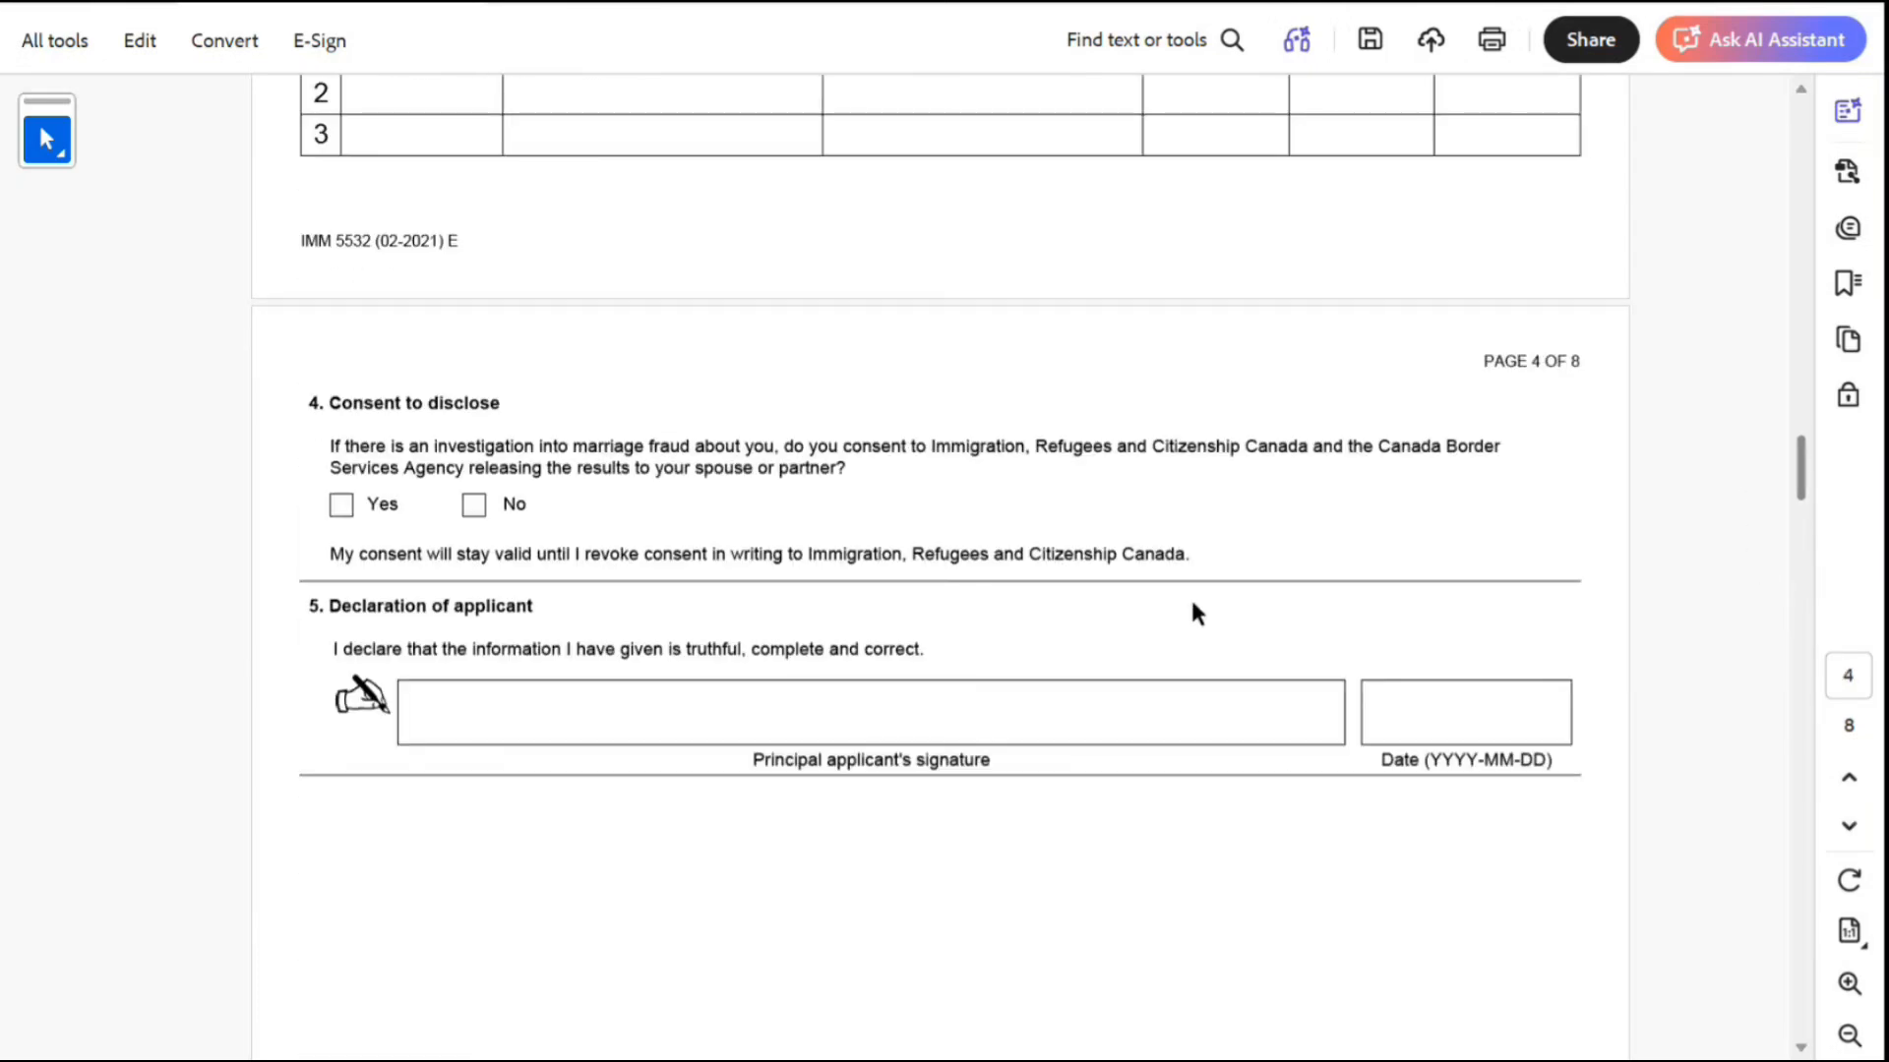
pyautogui.click(1586, 726)
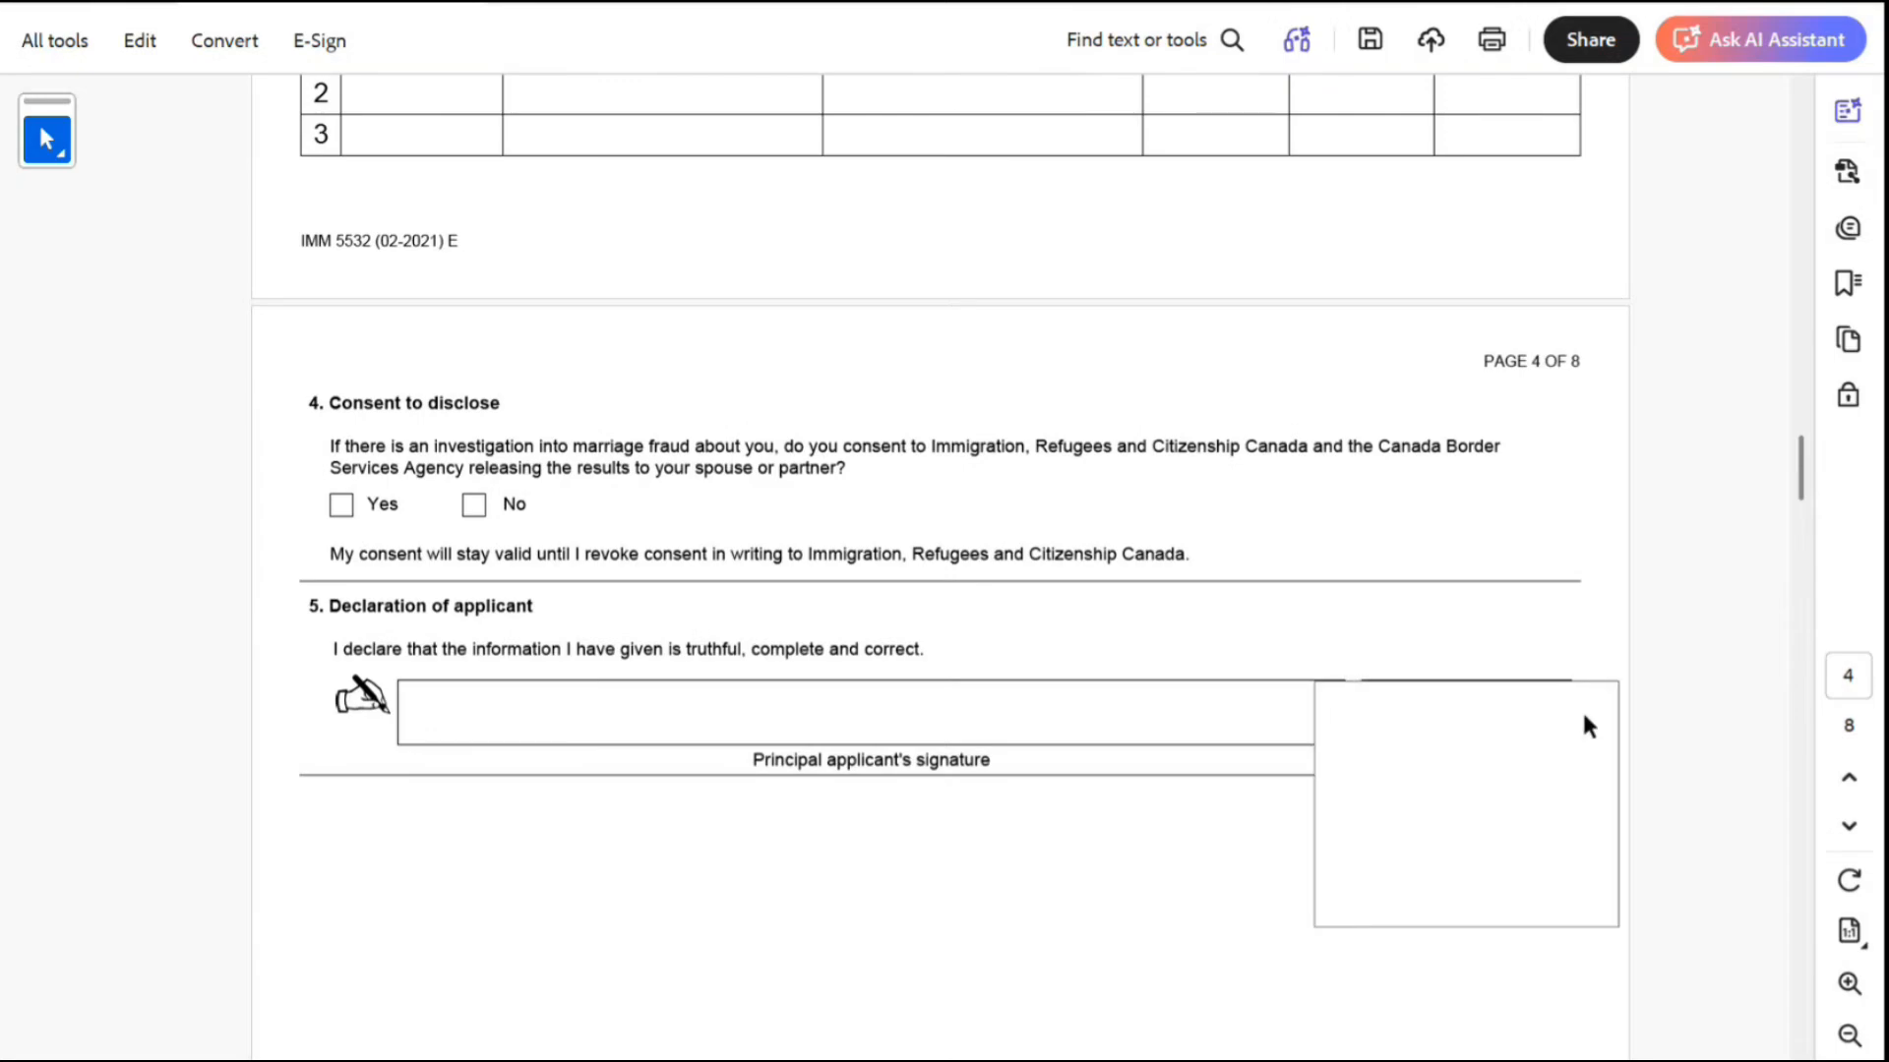
pyautogui.click(1506, 808)
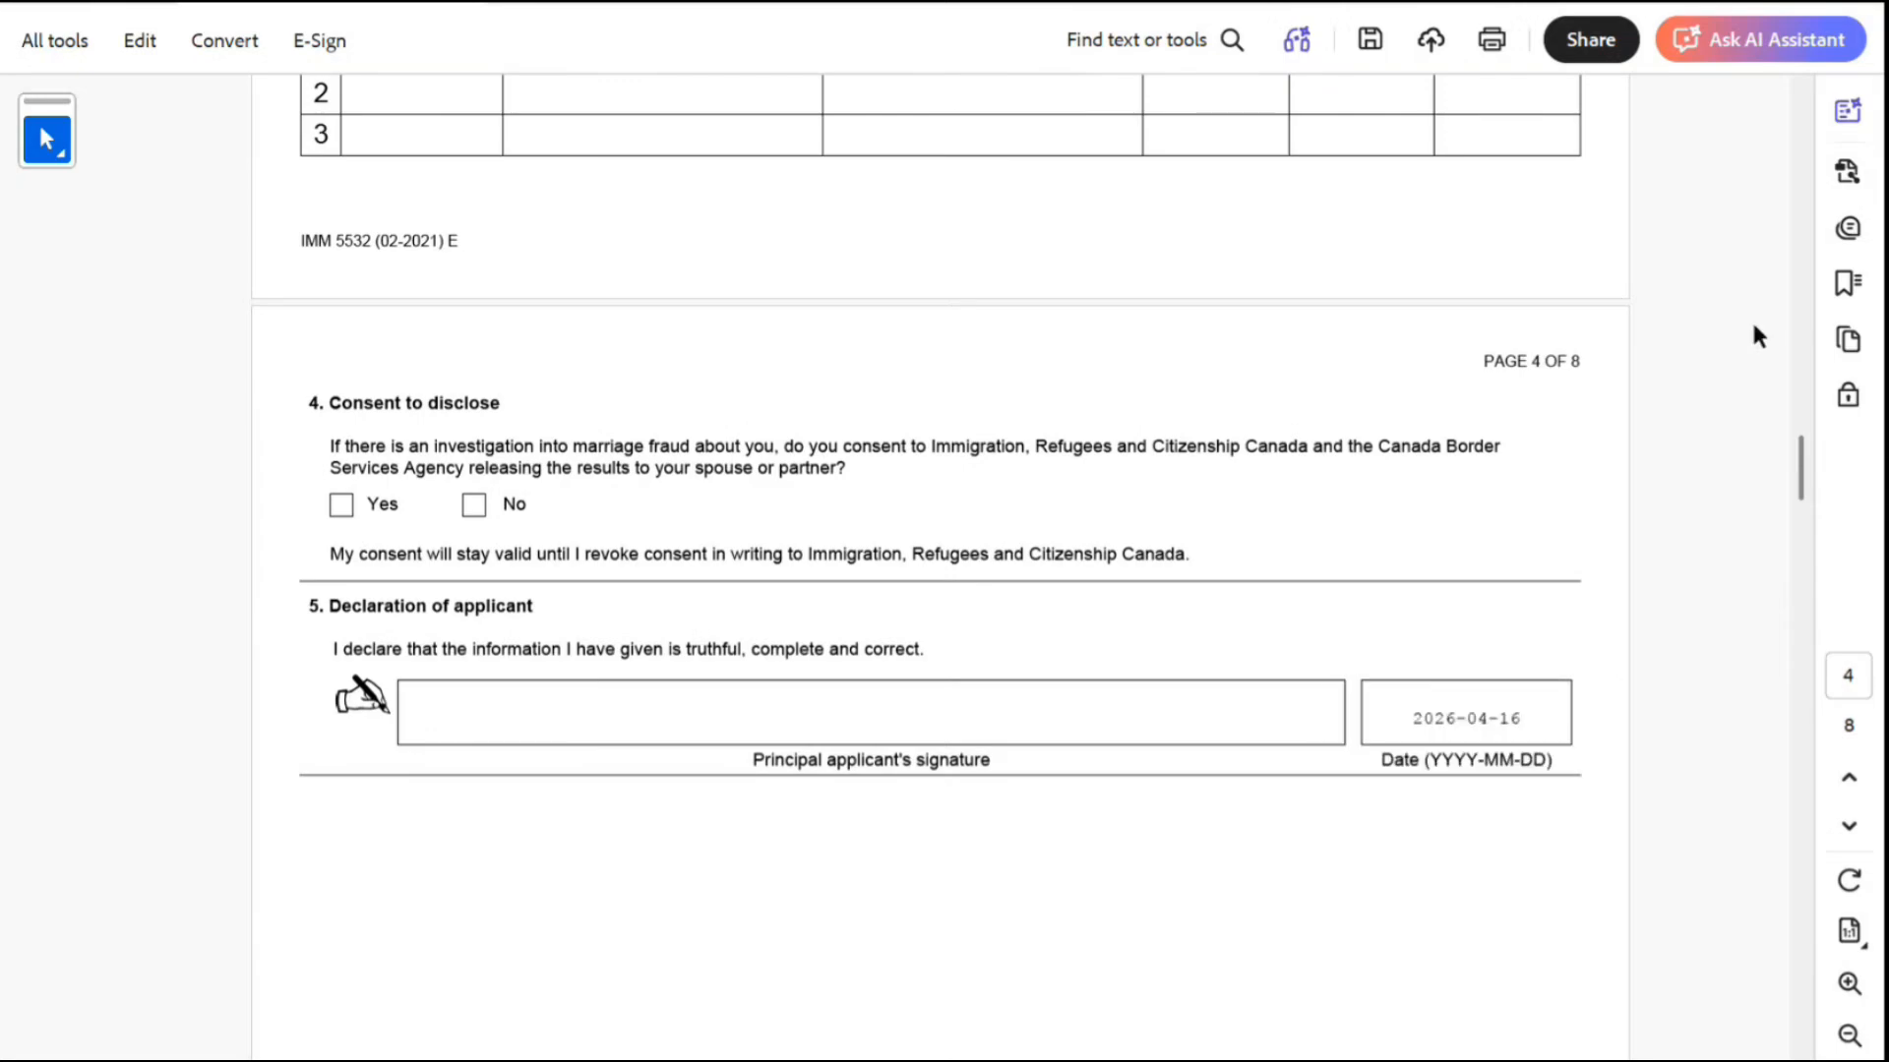
pyautogui.moveTo(1804, 463); pyautogui.dragTo(1653, 127)
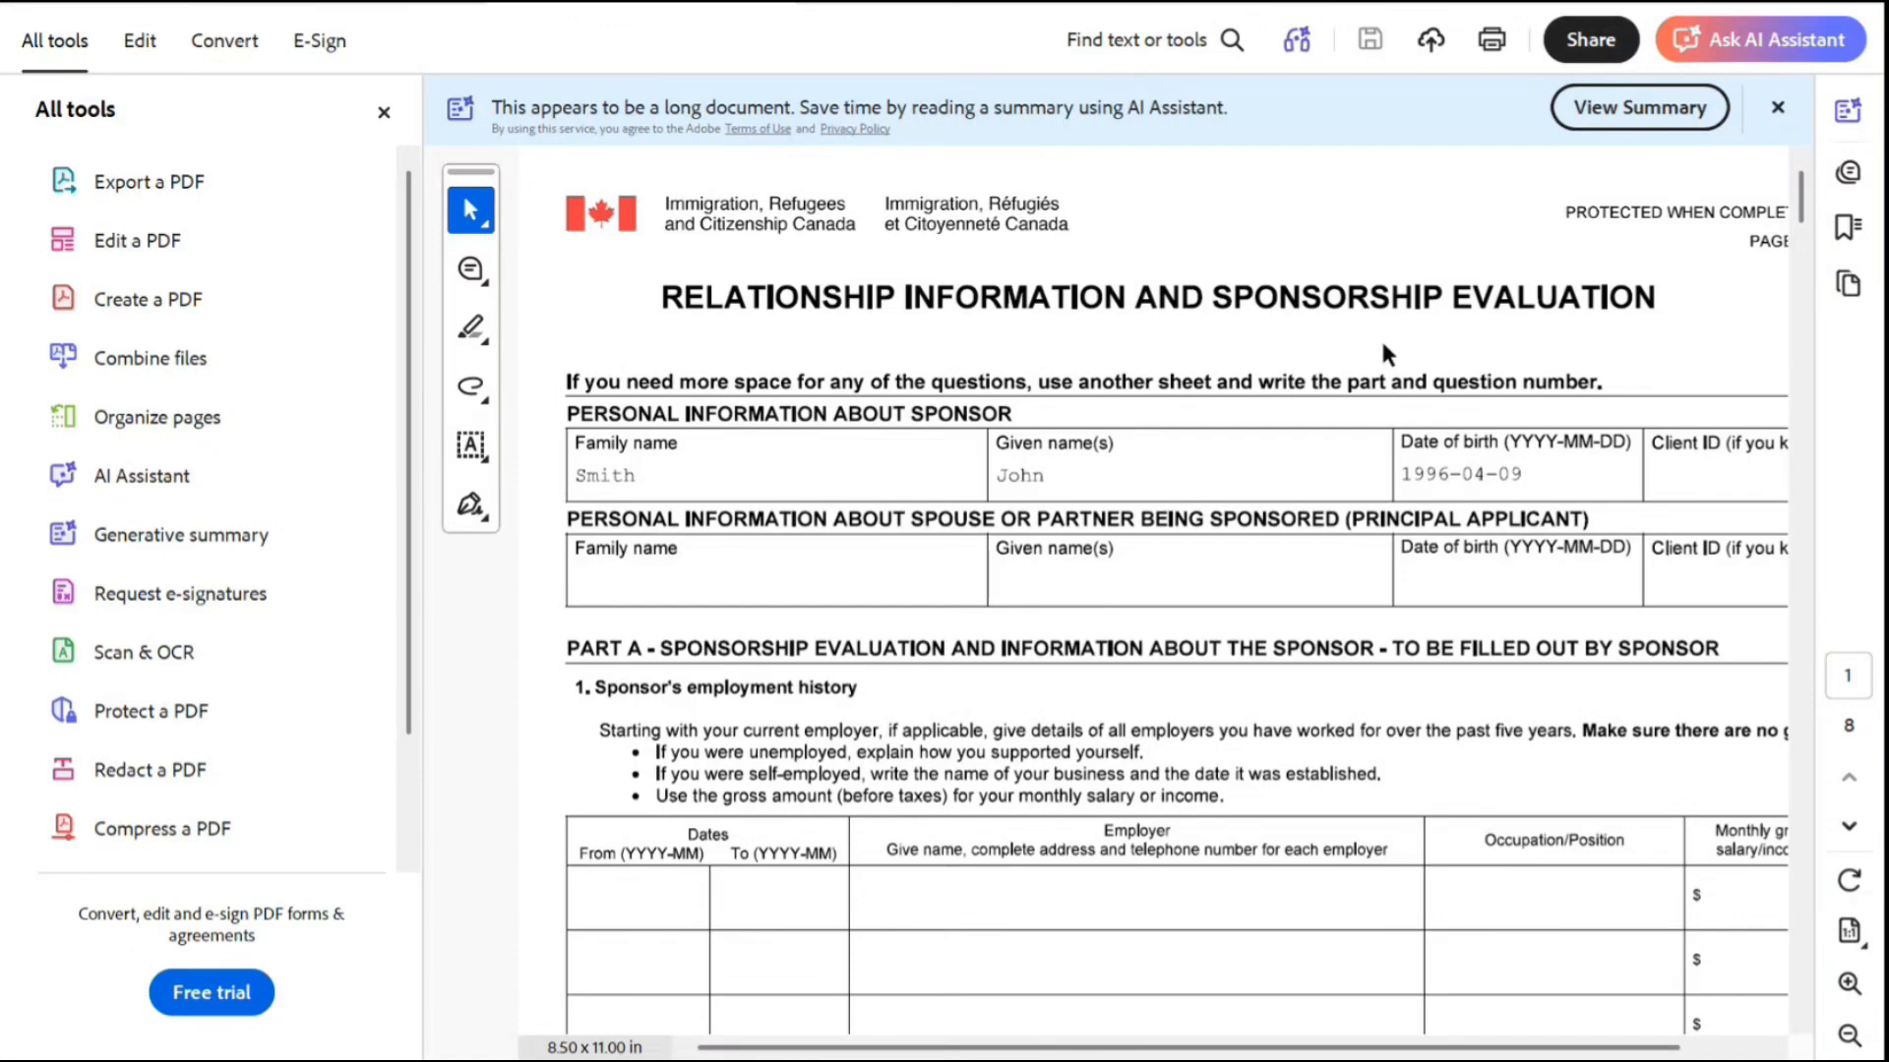
# Try to place a signature in the sponsor's signature box of declaration 9 on page 3 with the signature tool
pyautogui.moveTo(1807, 196); pyautogui.dragTo(1821, 405)
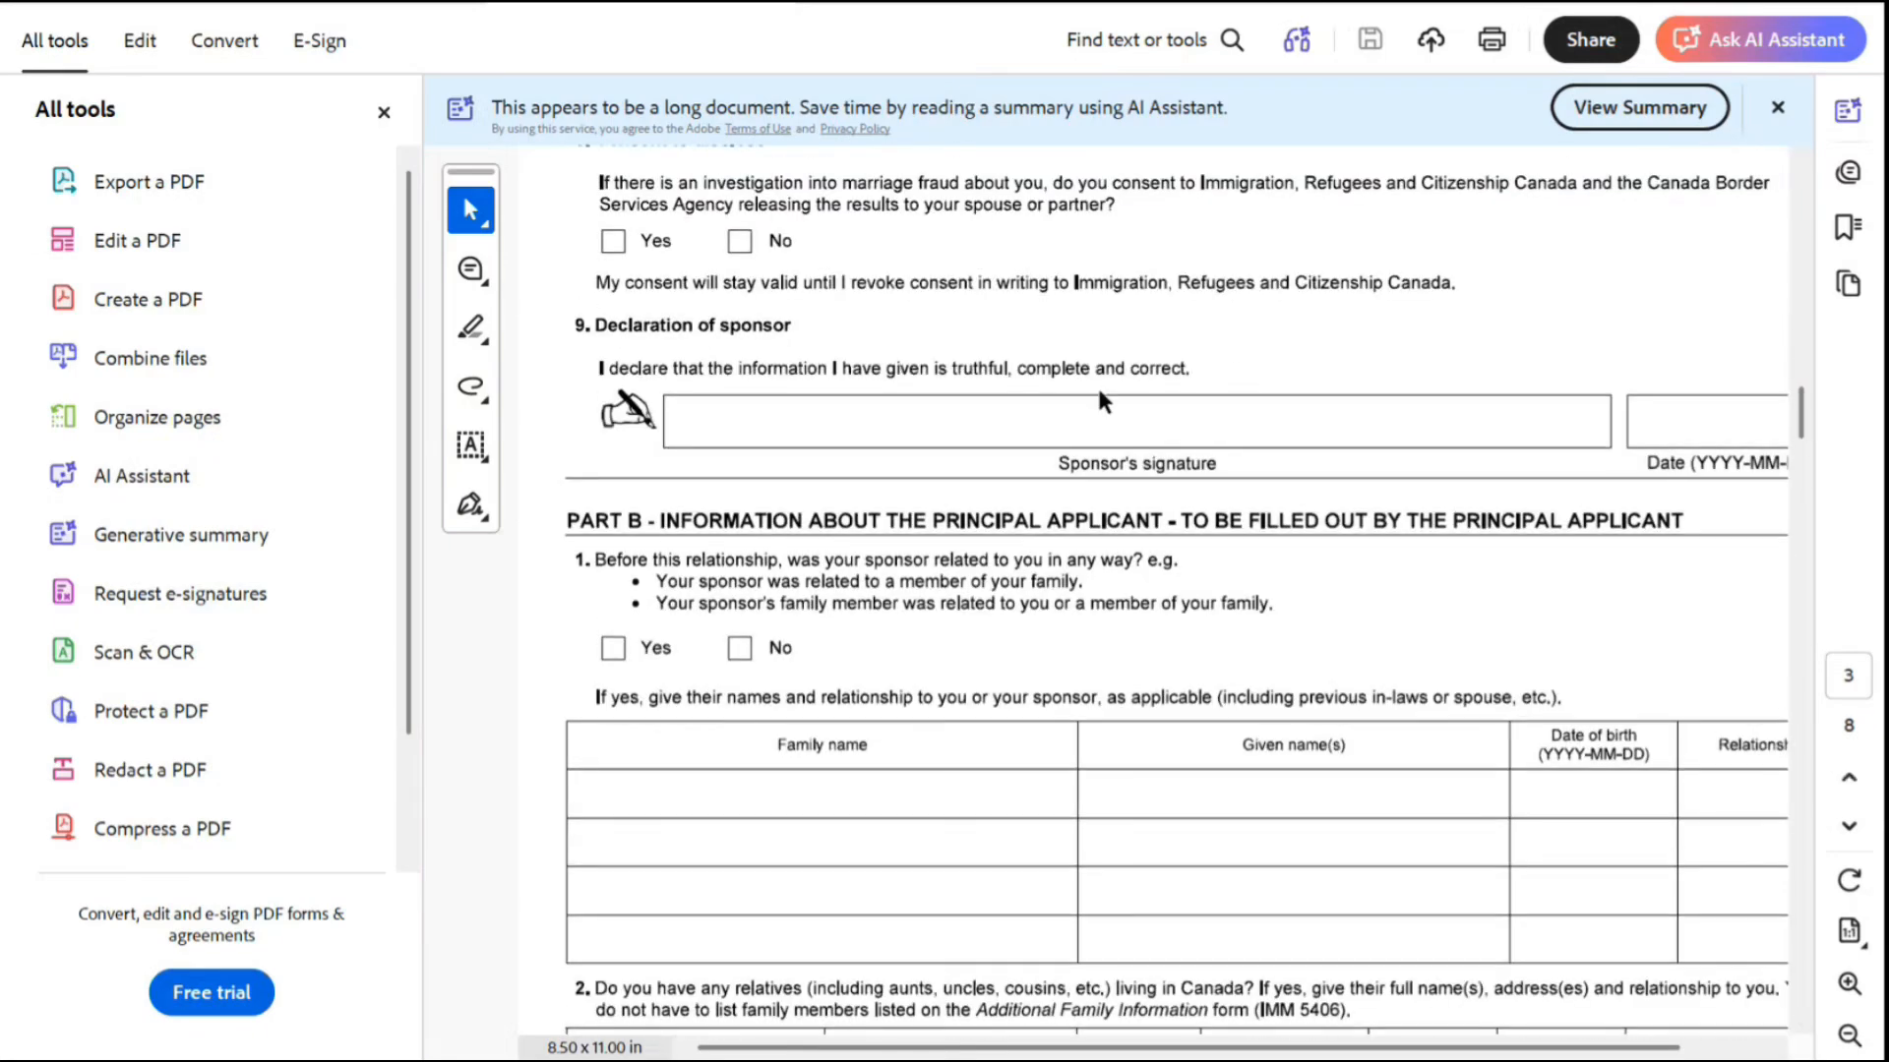
pyautogui.click(470, 505)
pyautogui.click(646, 548)
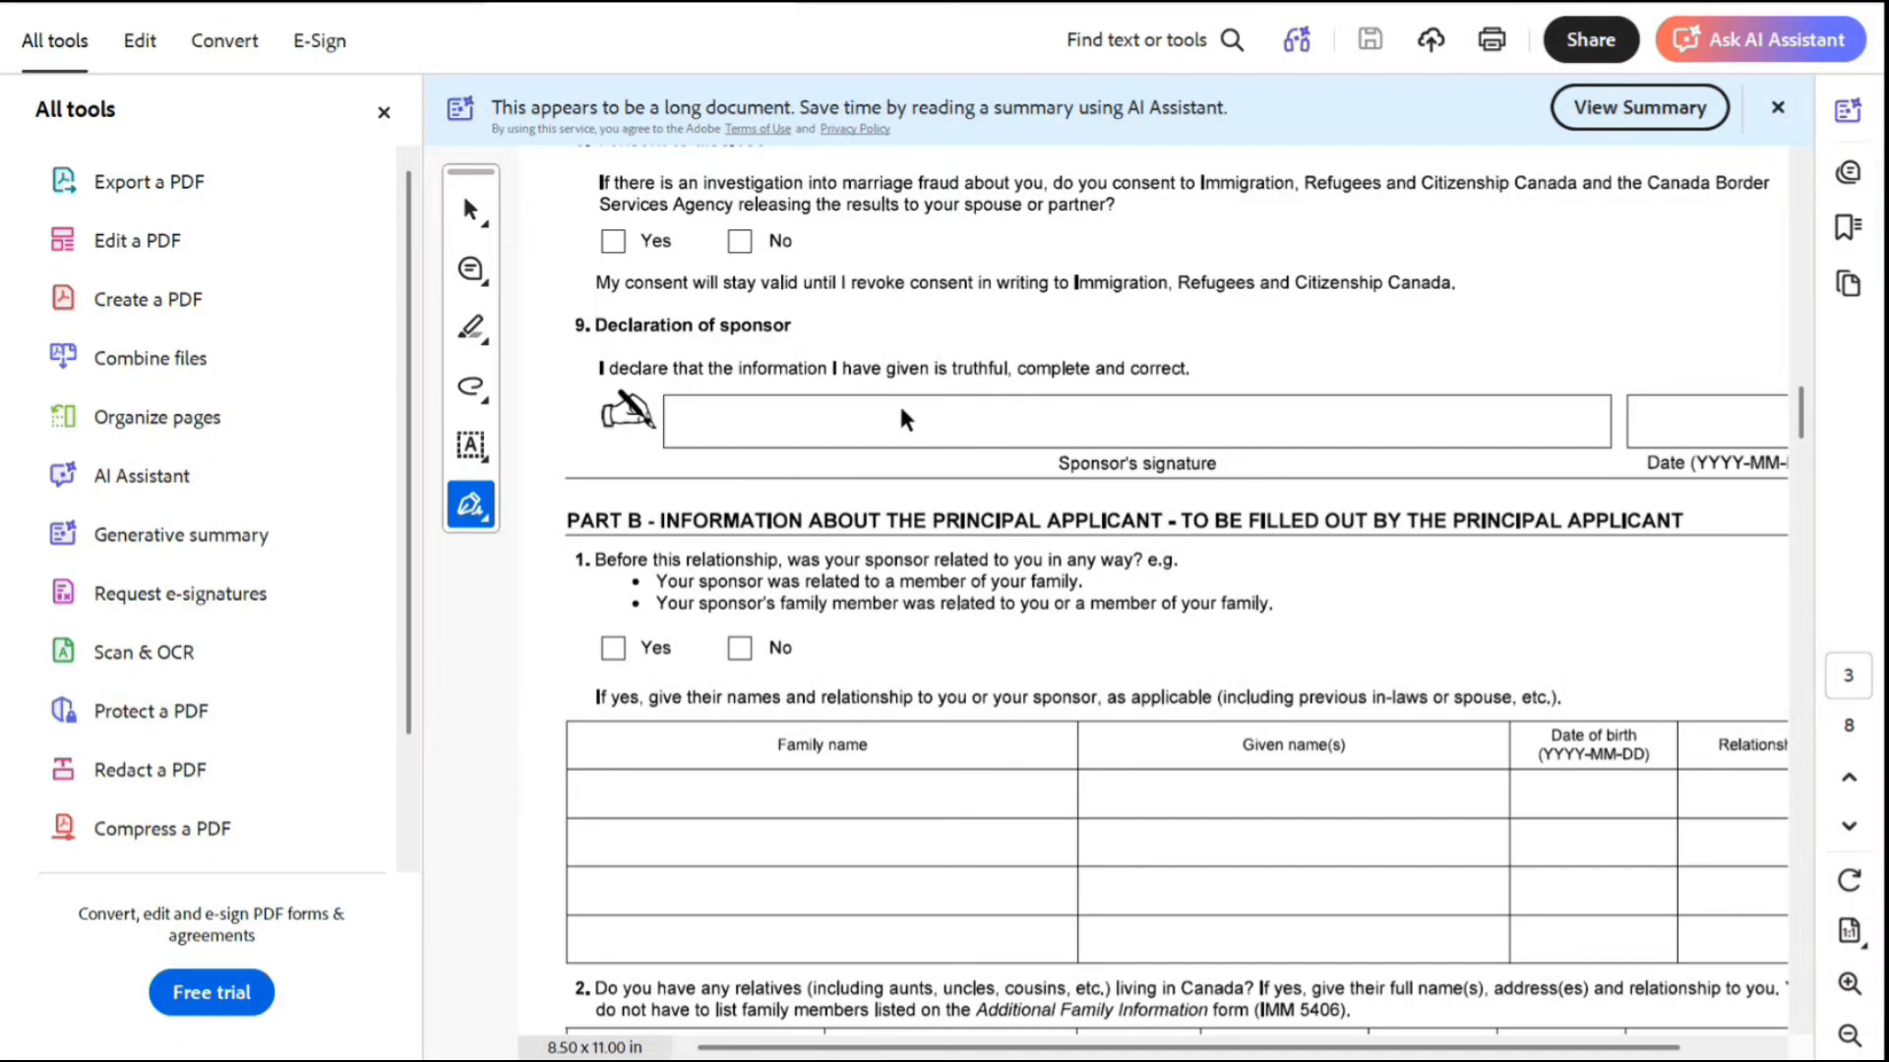
pyautogui.click(1027, 413)
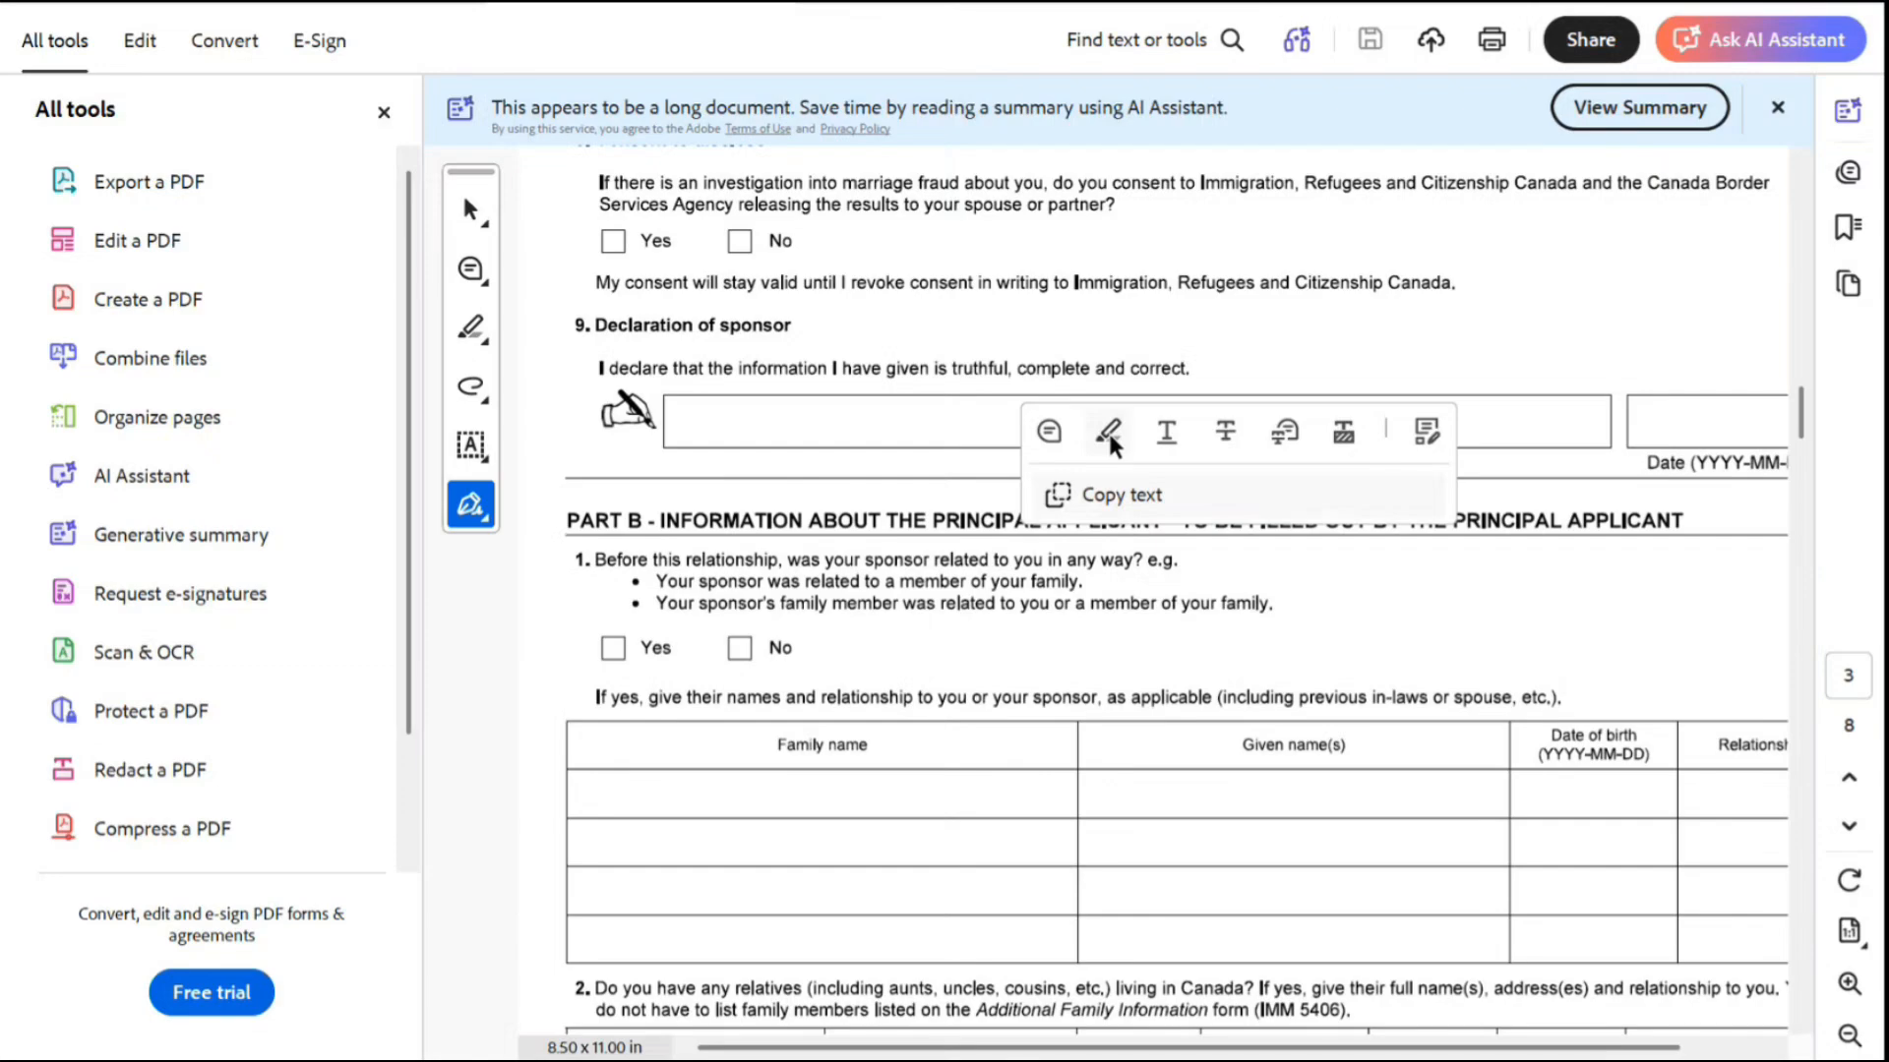
pyautogui.click(1167, 432)
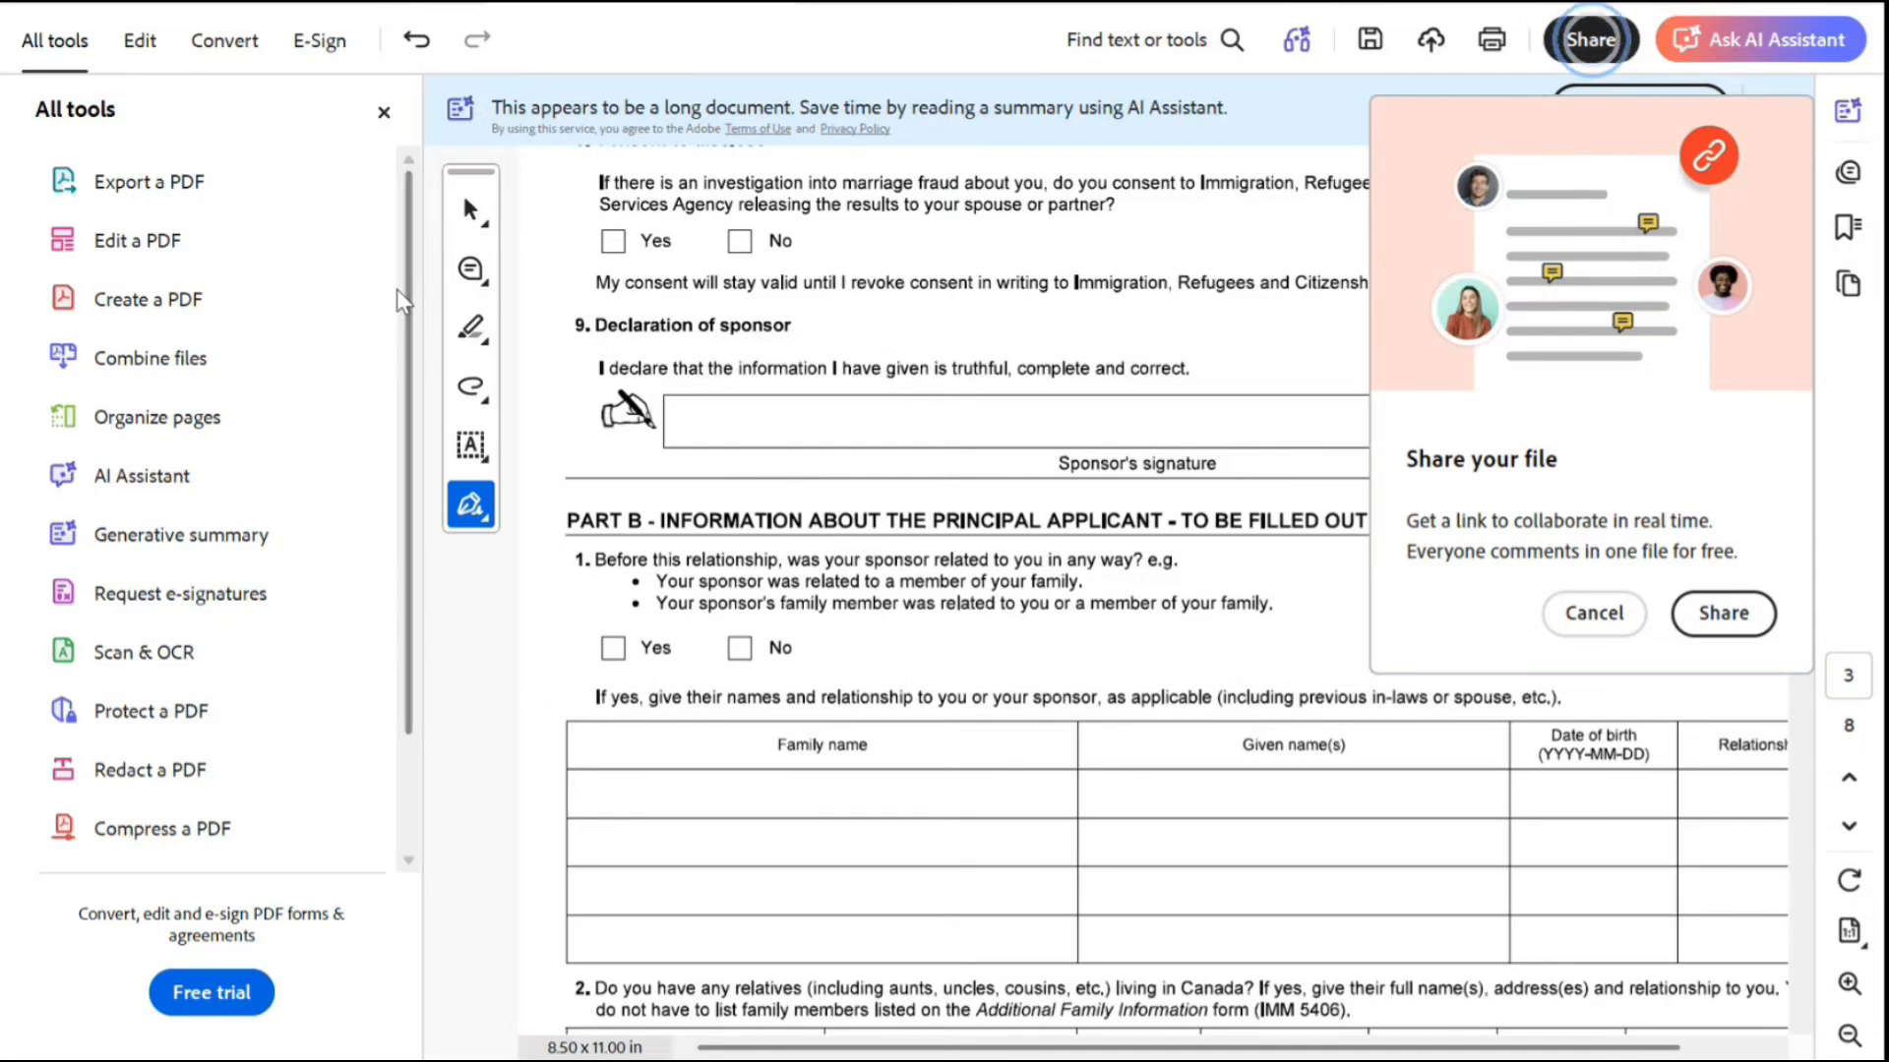
# Add a text box with the sponsor's full name inside the sponsor's signature box of declaration 9 on page 3
pyautogui.click(478, 459)
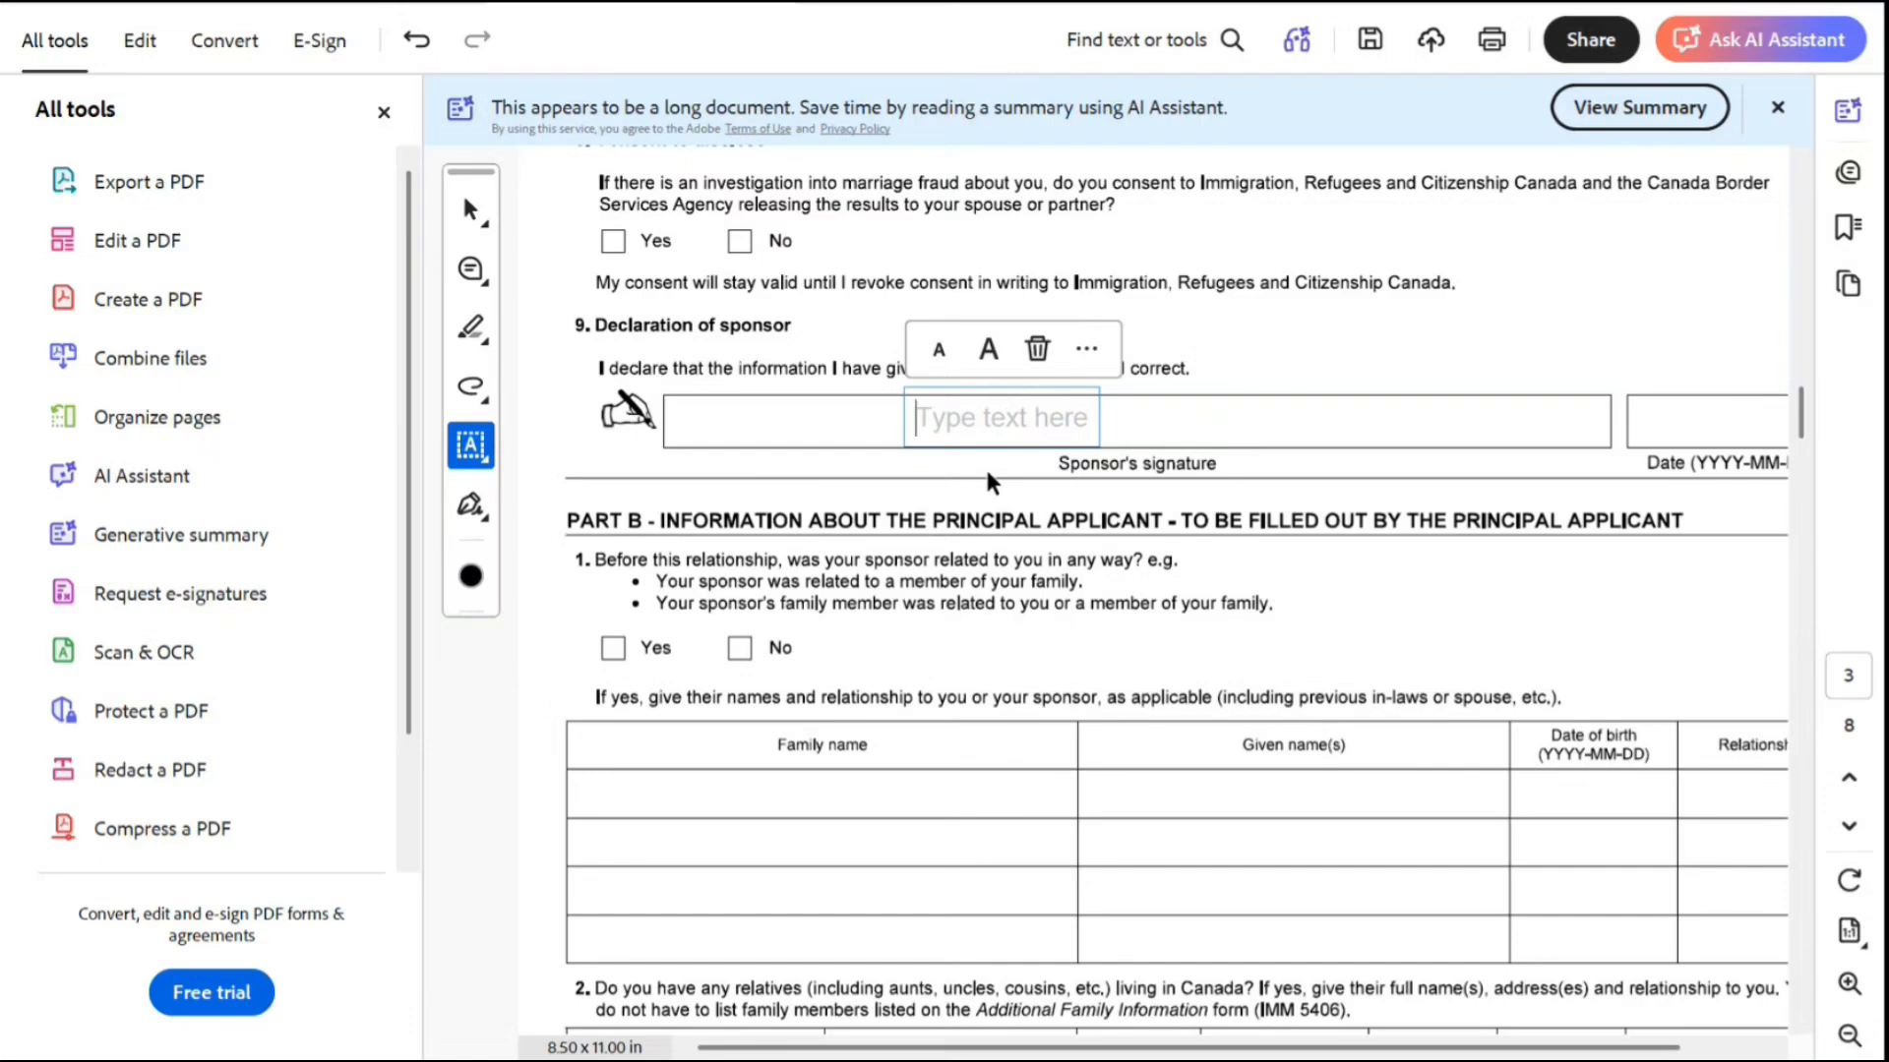
pyautogui.write('John')
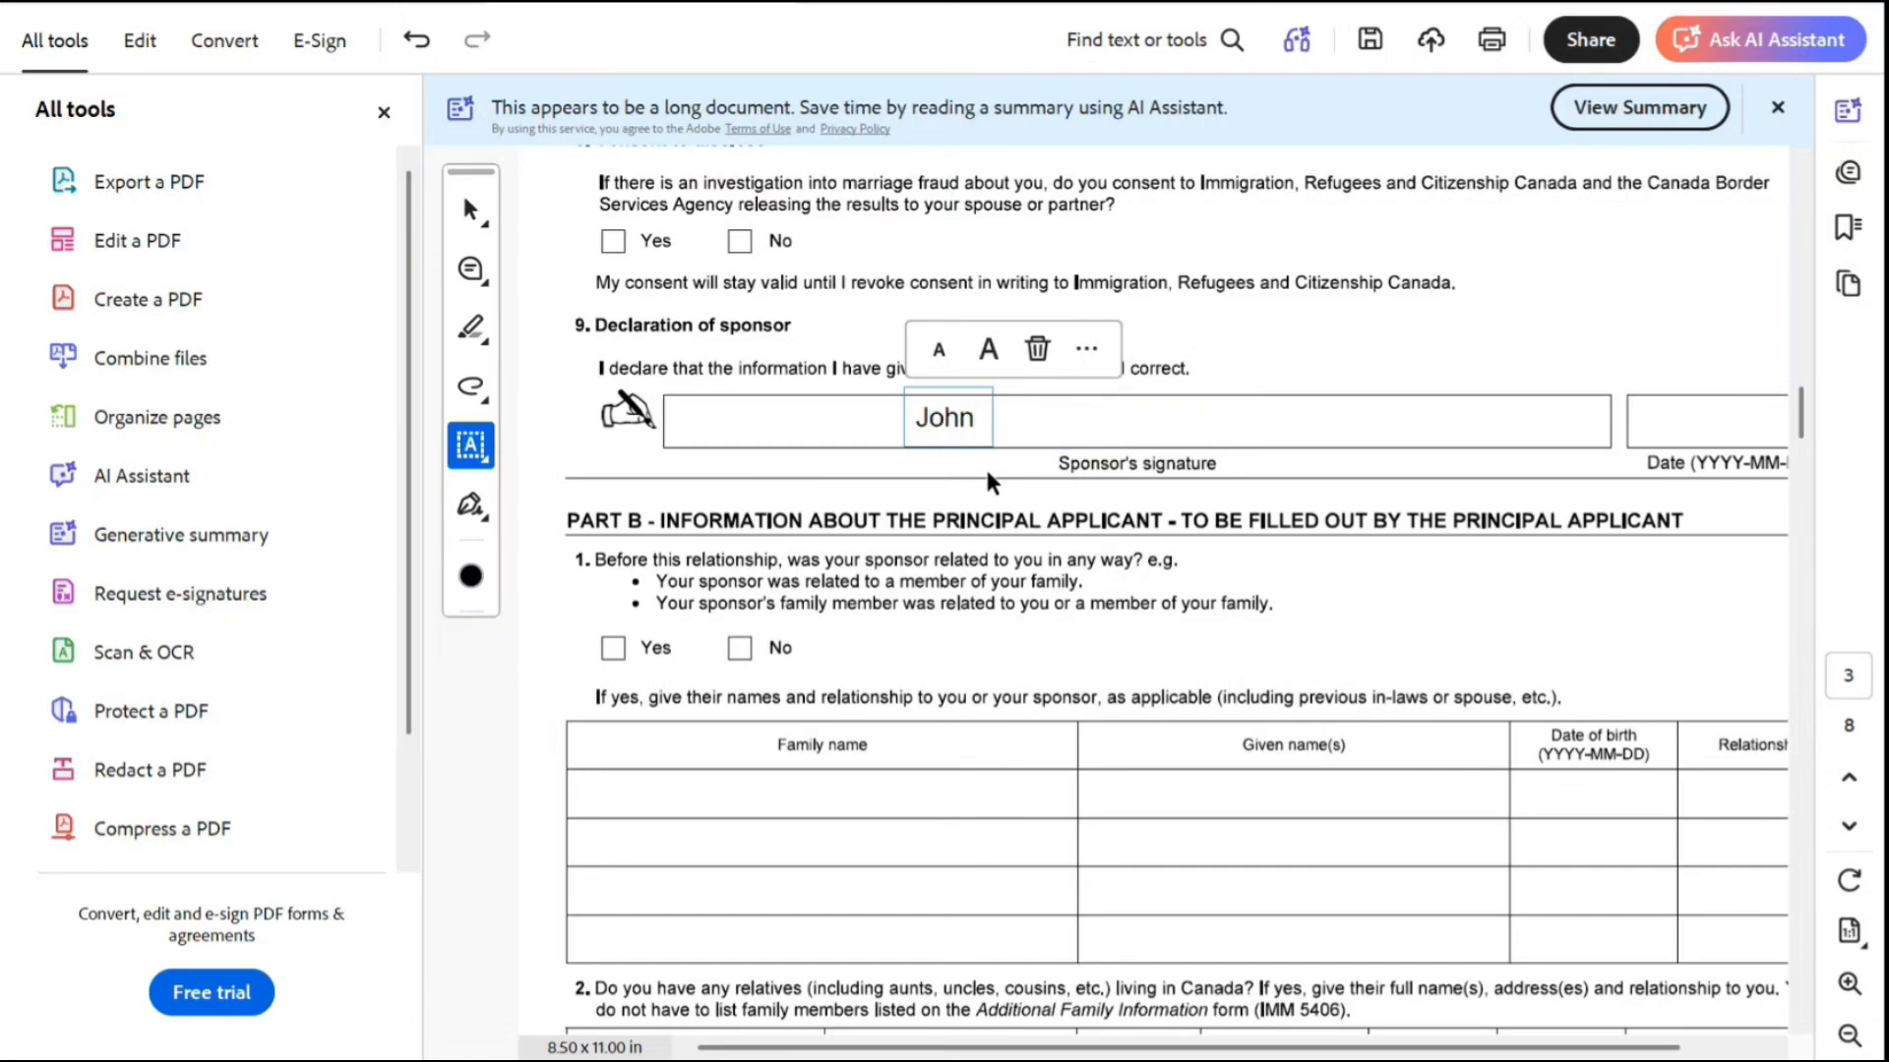
pyautogui.write(' Smith')
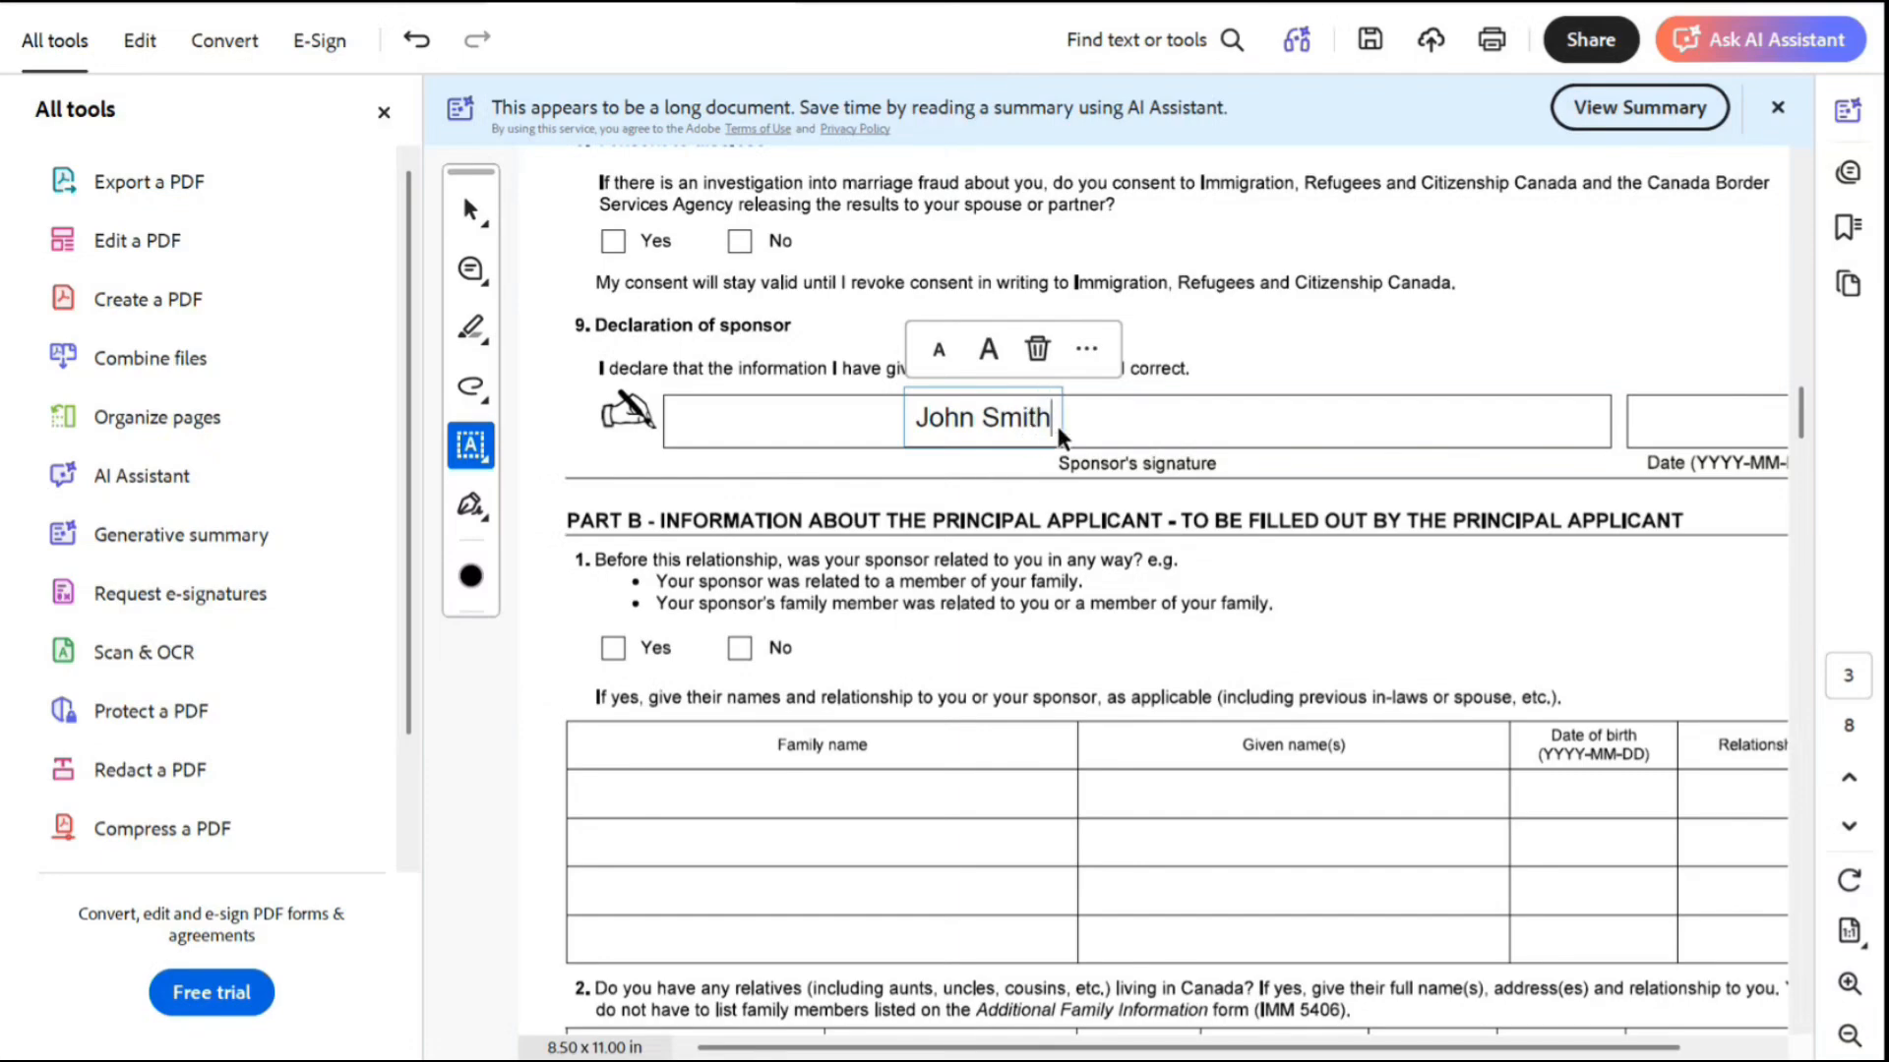
pyautogui.click(1291, 496)
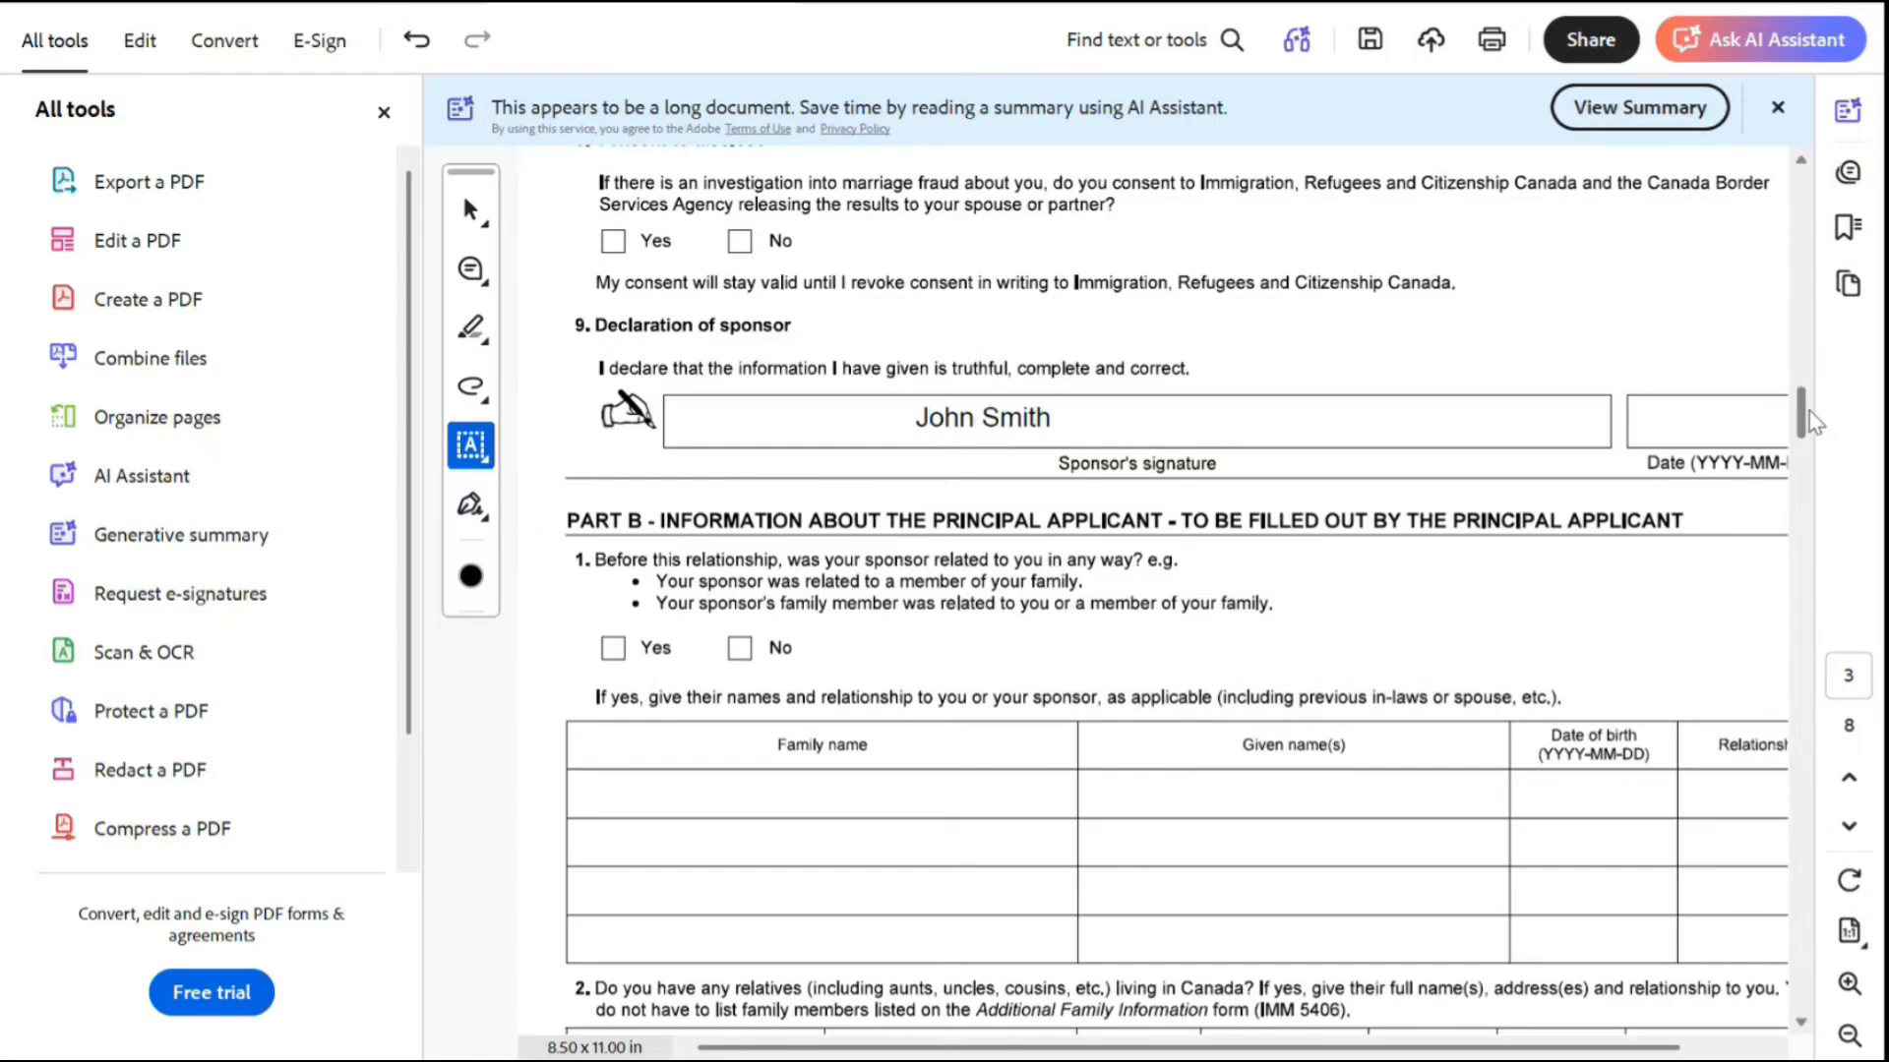
pyautogui.moveTo(1813, 421)
pyautogui.mouseDown()
pyautogui.moveTo(1820, 547)
pyautogui.moveTo(1806, 453)
pyautogui.mouseUp()
pyautogui.moveTo(1772, 223); pyautogui.dragTo(1749, 125)
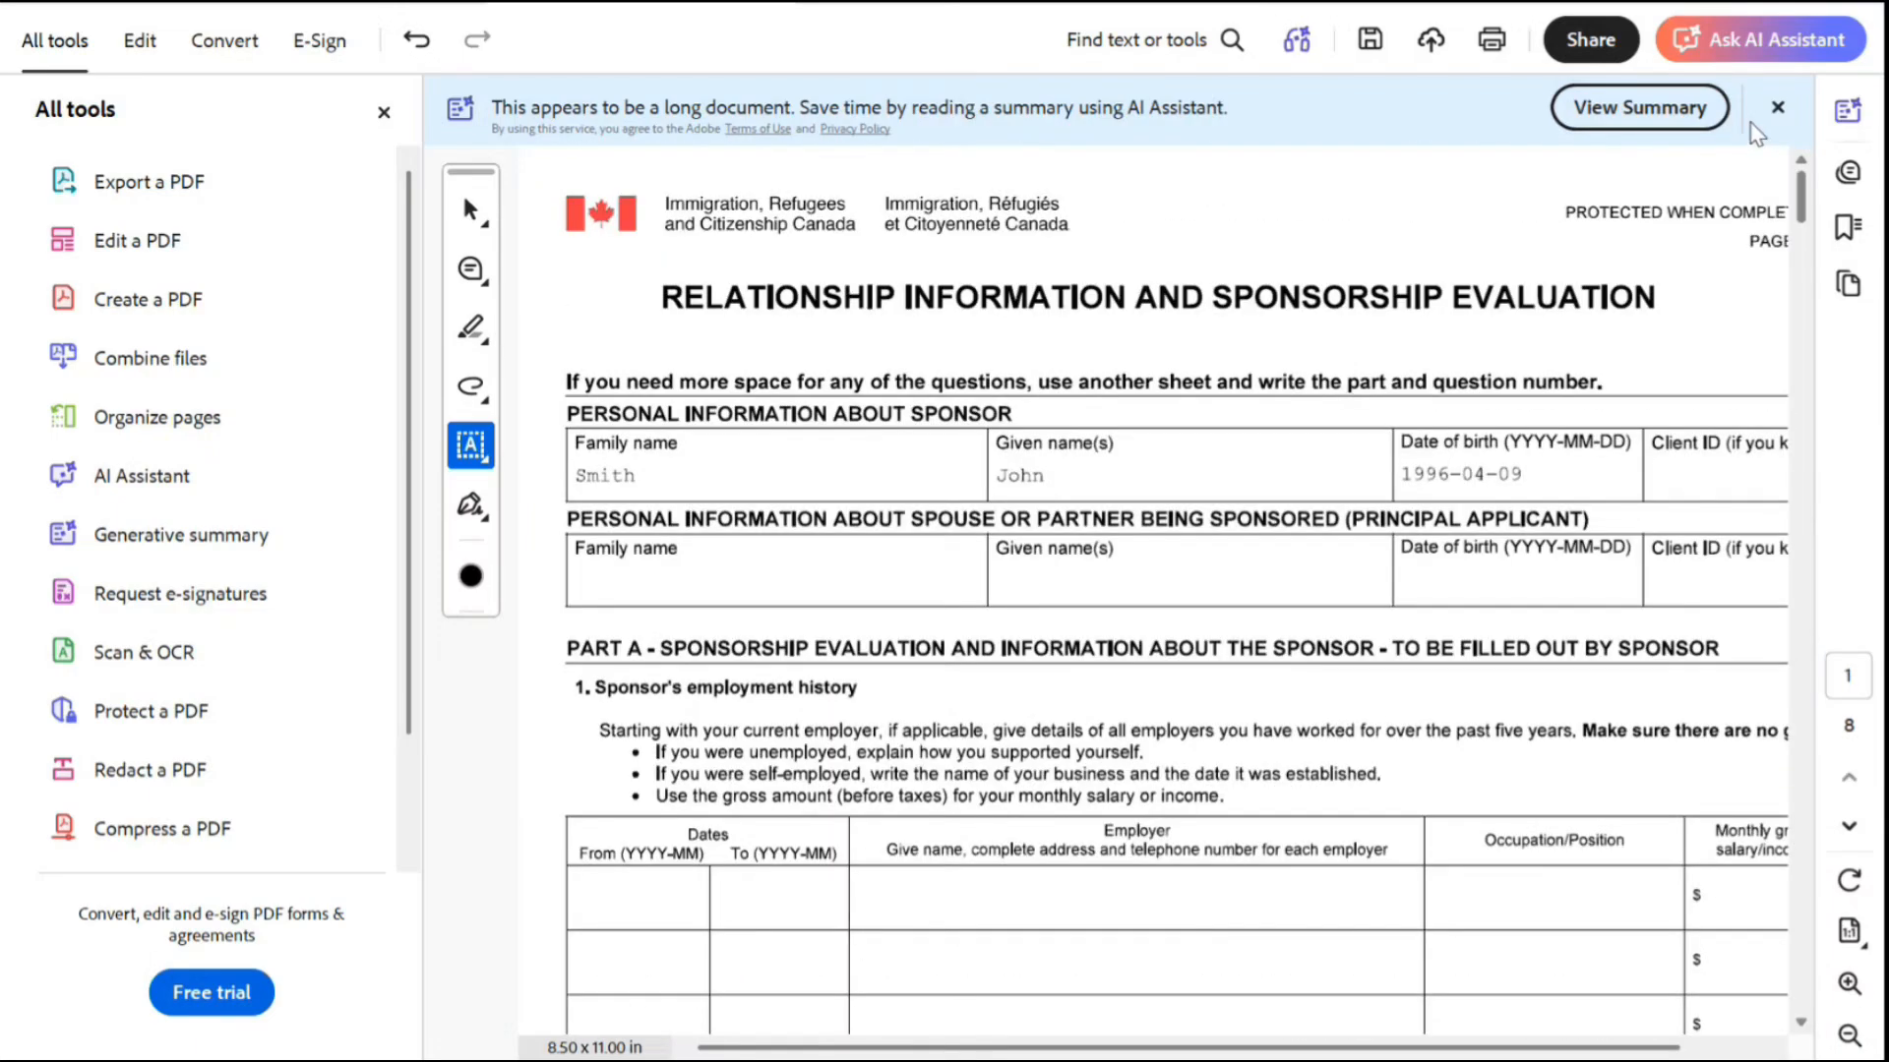